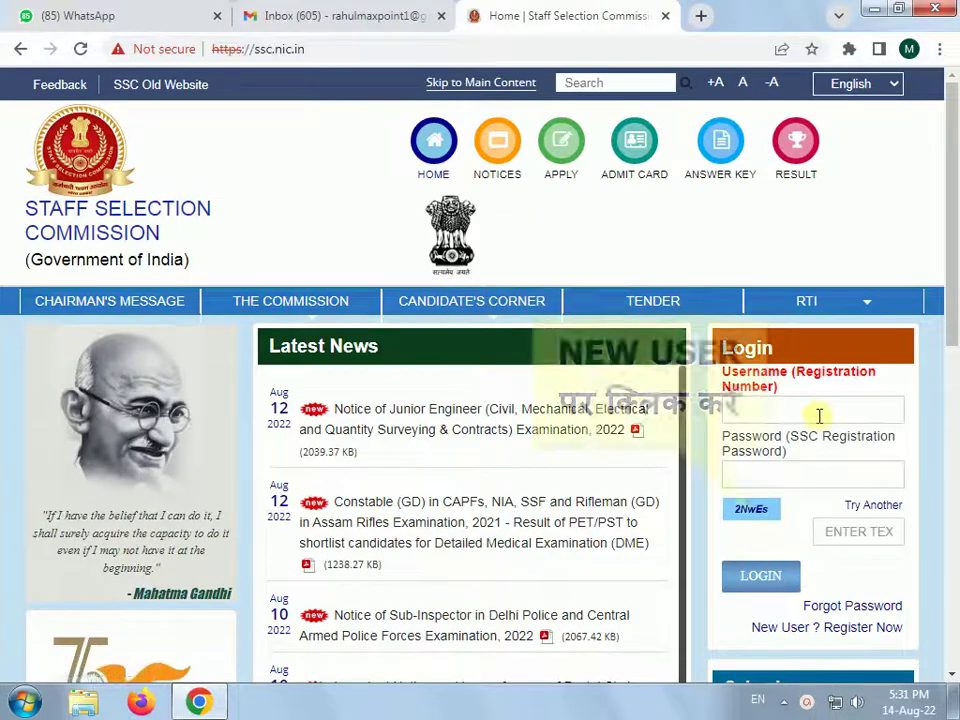
# - Open 'New User ? Register Now' from the Login box and scroll to the Basic Details form
pyautogui.click(777, 543)
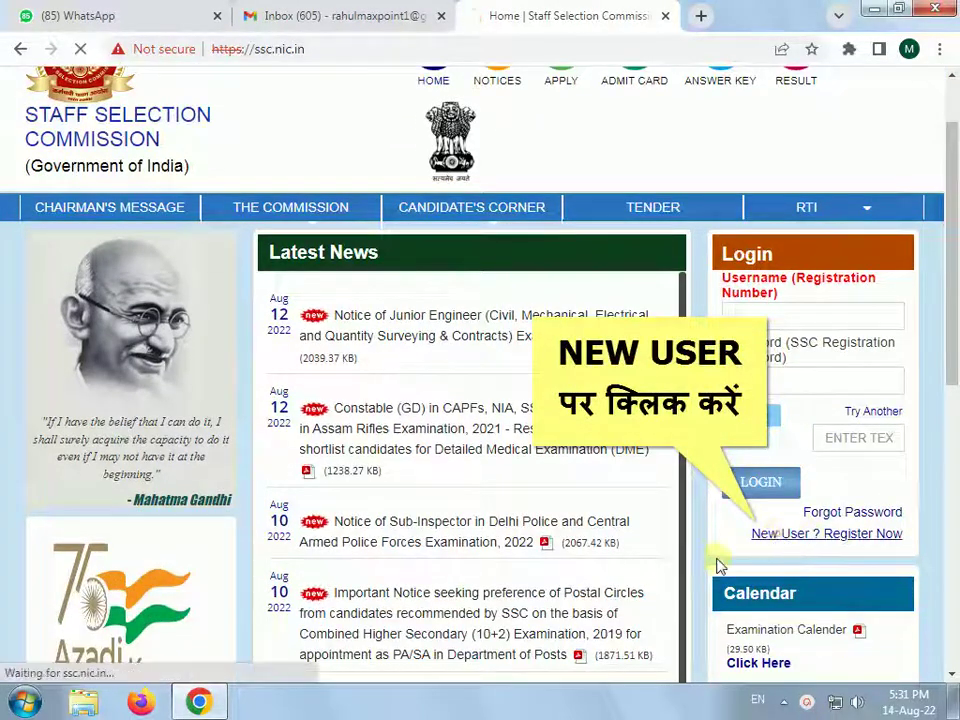
pyautogui.scroll(-3, 484, 418)
pyautogui.scroll(-1, 484, 418)
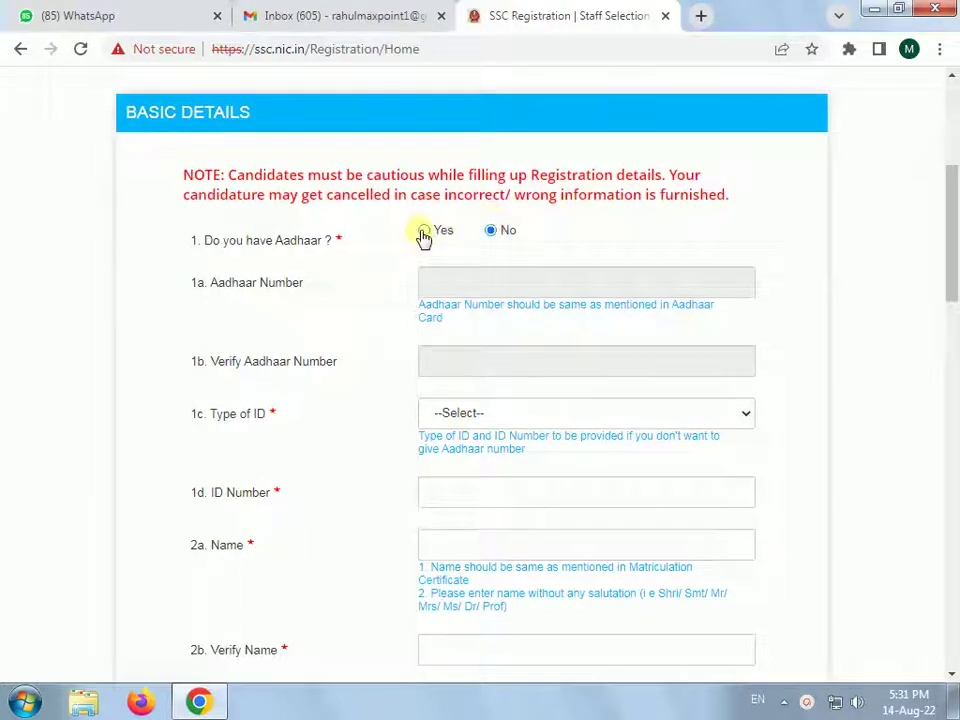
# - Answer Yes to 'Do you have Aadhaar?' and enter the Aadhaar number in both Aadhaar fields
pyautogui.click(424, 235)
pyautogui.click(451, 286)
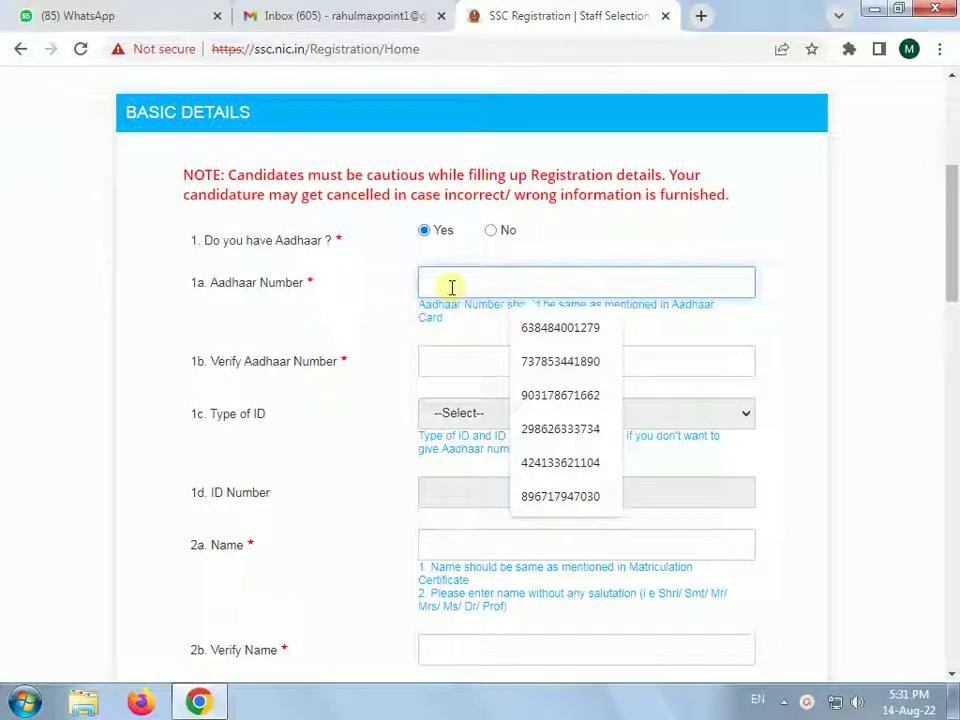
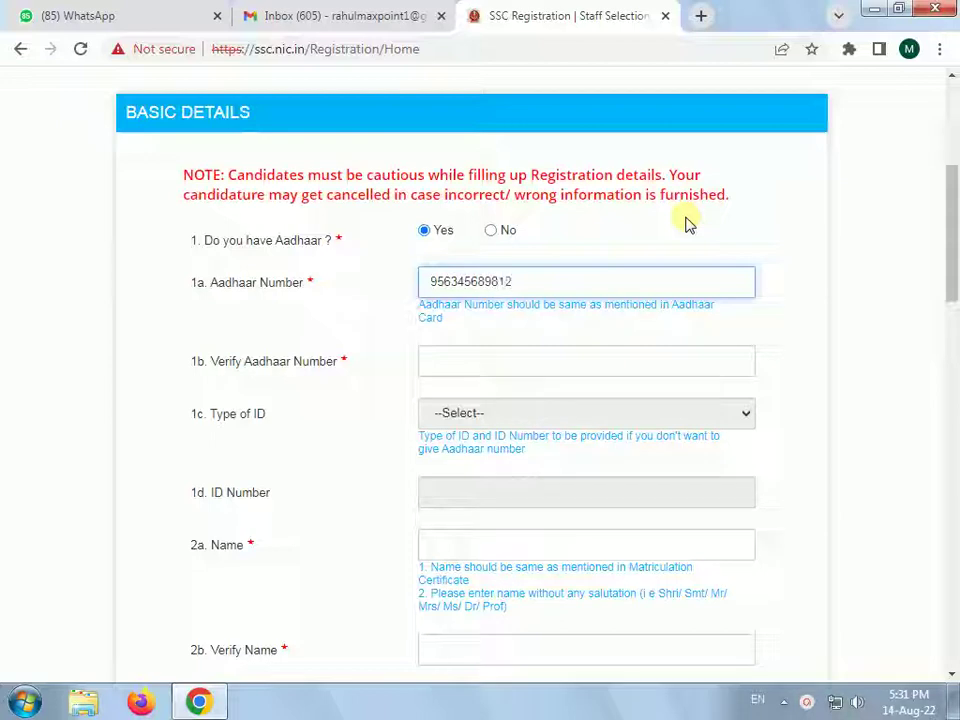
pyautogui.press('Tab')
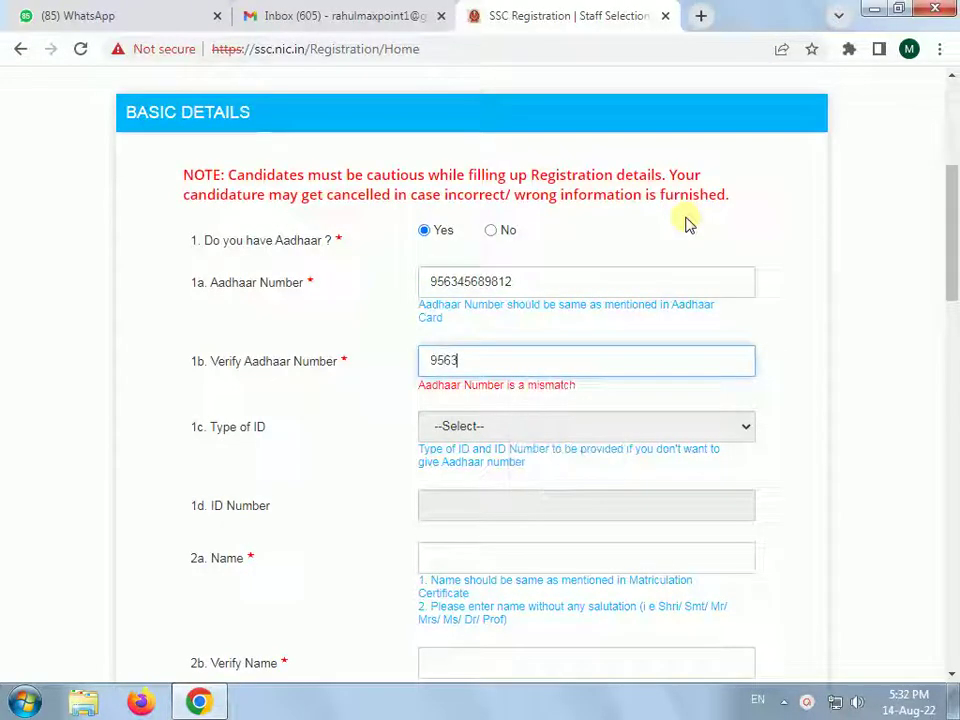
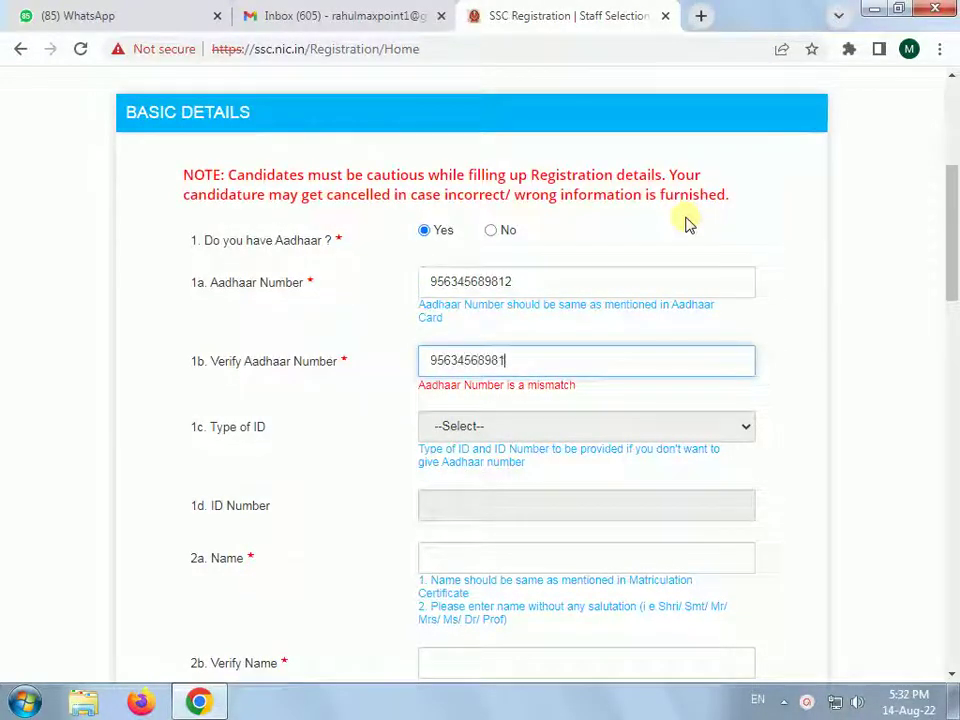
pyautogui.press('Tab')
pyautogui.press('Tab')
pyautogui.scroll(-2, 568, 360)
# - Enter the candidate's name in Name and Verify Name
pyautogui.click(560, 362)
pyautogui.write('KAUSHAL')
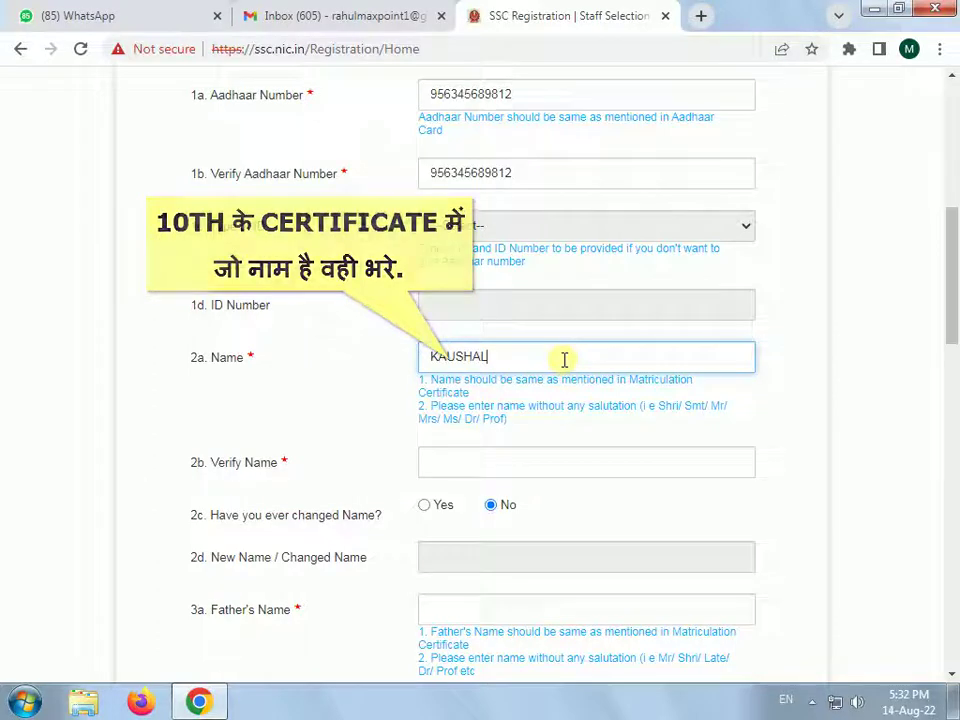
pyautogui.press('Tab')
pyautogui.write('KAUSHAL')
pyautogui.press('Tab')
# - Enter the father's name in both father's name fields
pyautogui.scroll(-2, 490, 440)
pyautogui.click(494, 421)
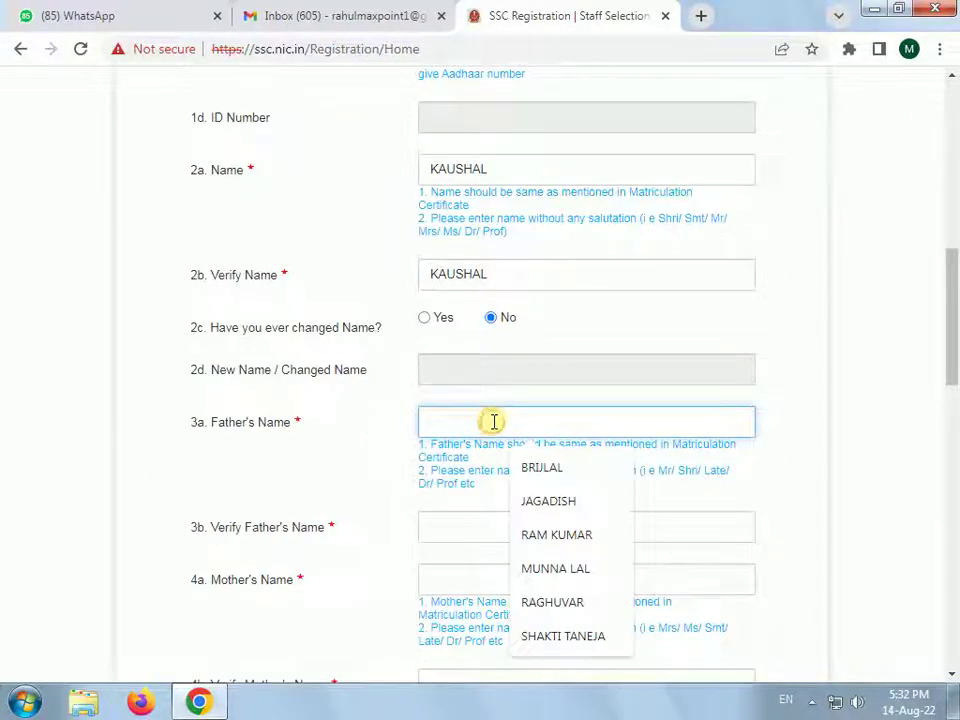
pyautogui.write('R')
pyautogui.press('BackSpace')
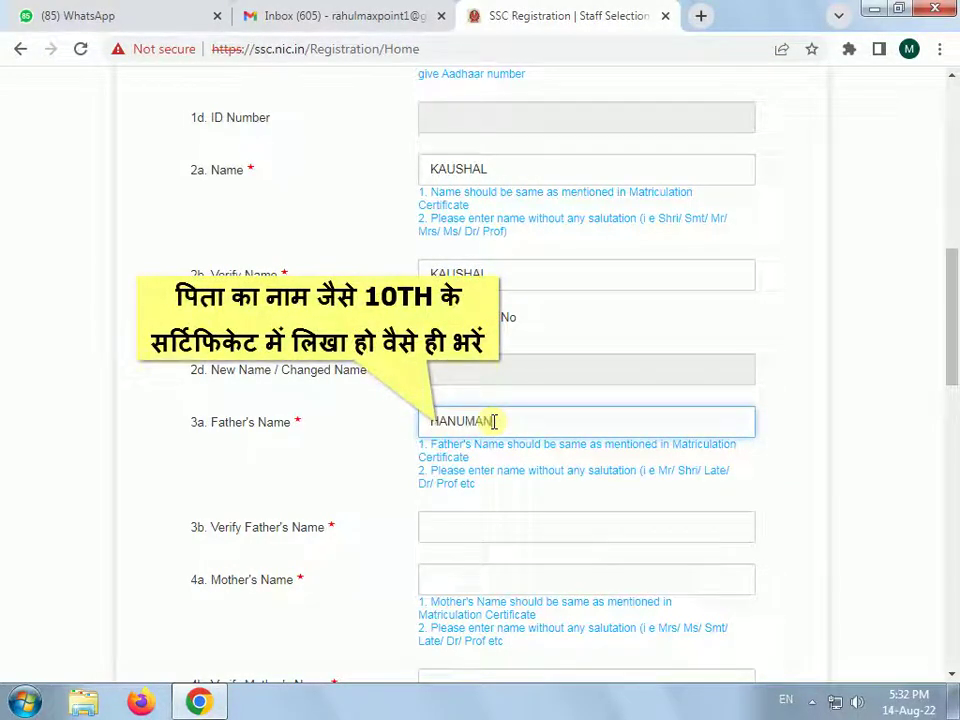
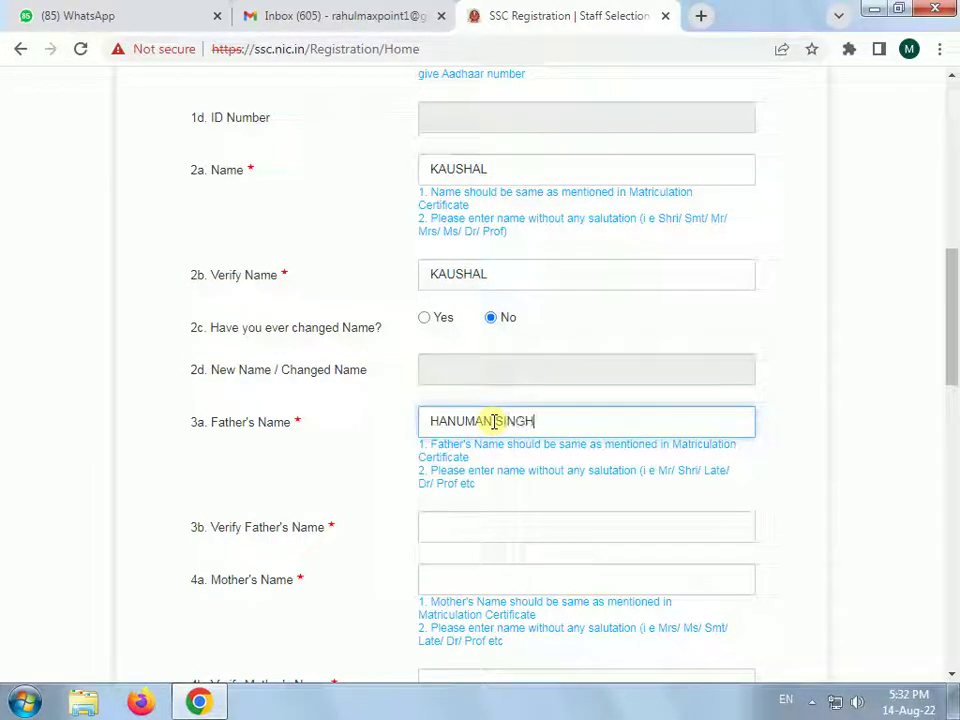
pyautogui.press('Tab')
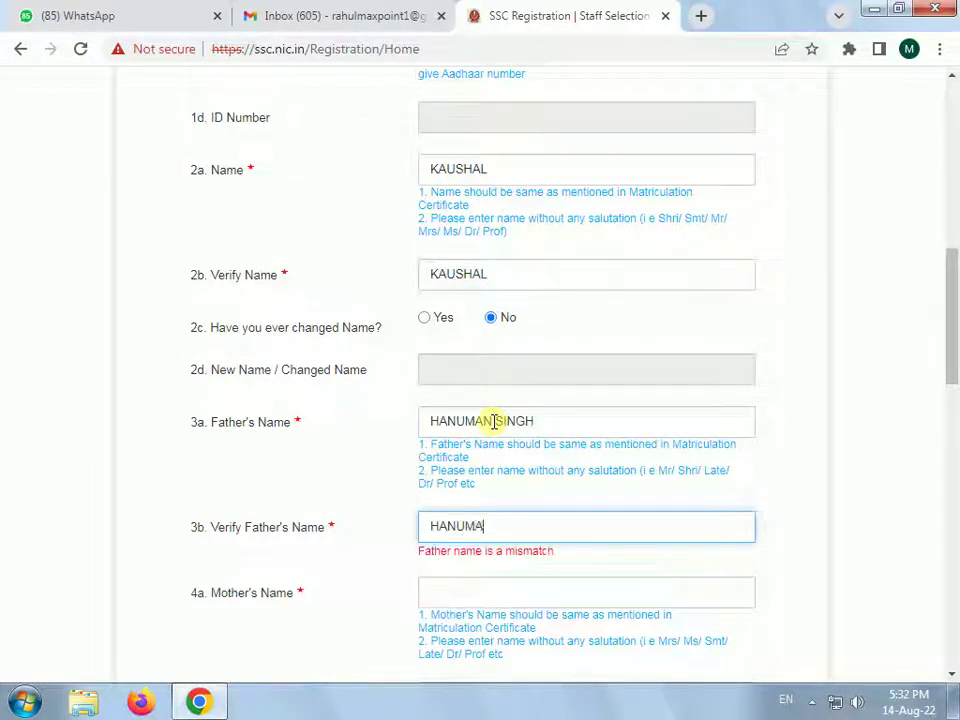
pyautogui.press('Tab')
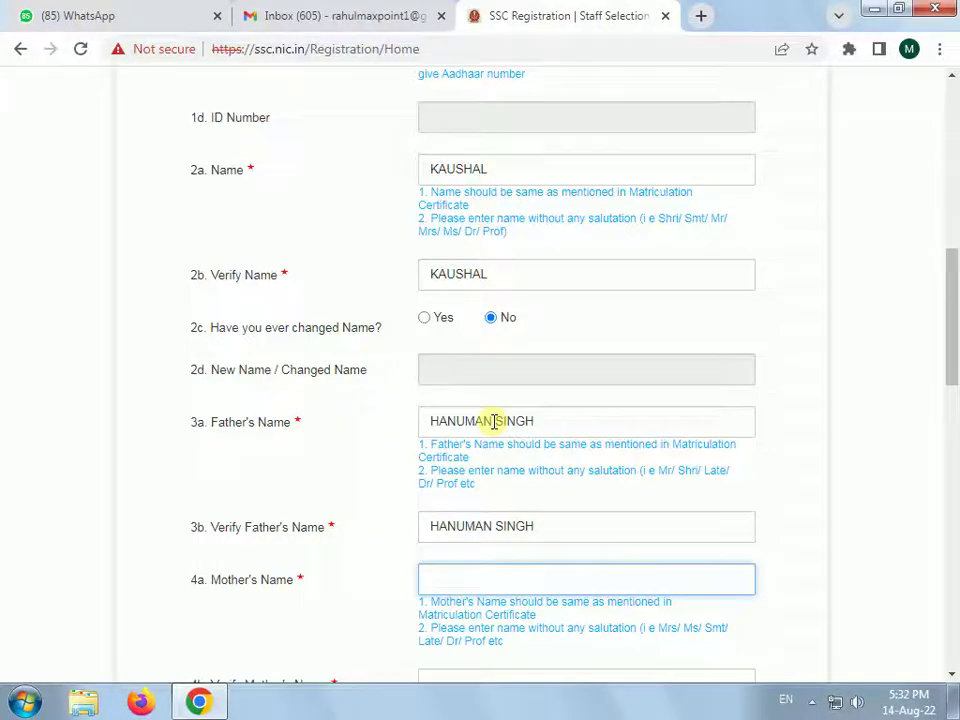
# - Enter the mother's name and its verification
pyautogui.scroll(-3, 494, 423)
pyautogui.click(482, 291)
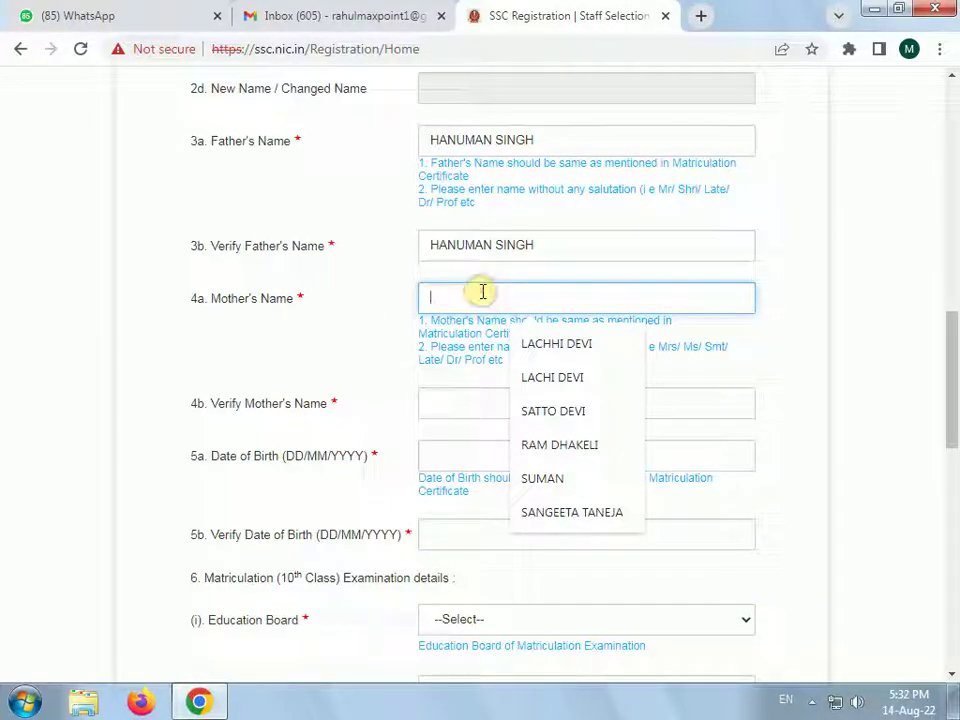
pyautogui.write('REEAN')
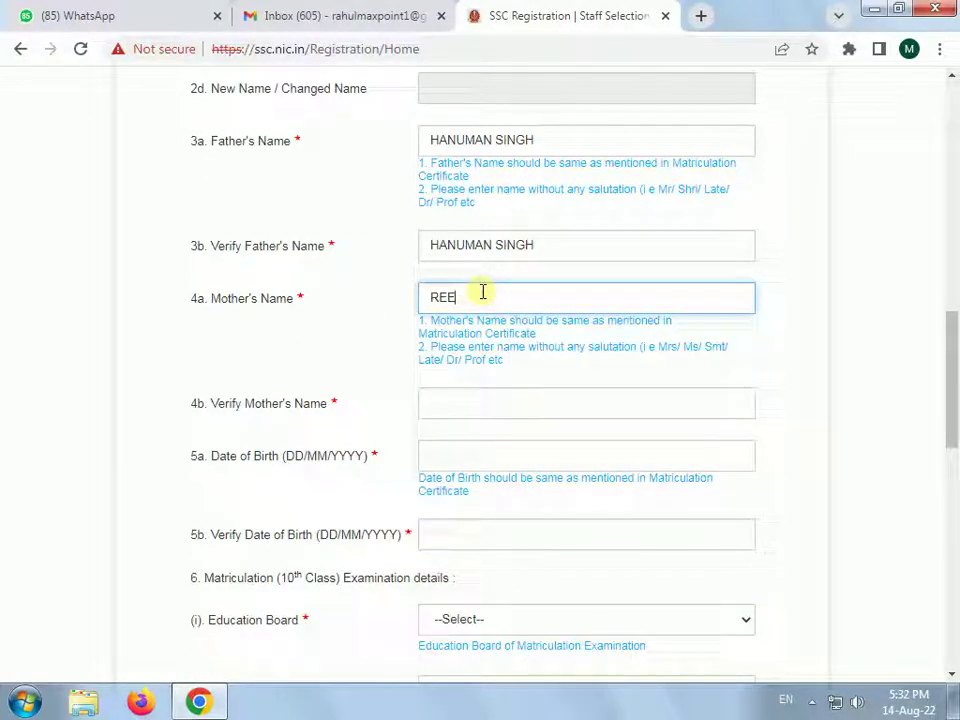
pyautogui.press('Tab')
pyautogui.write('REE')
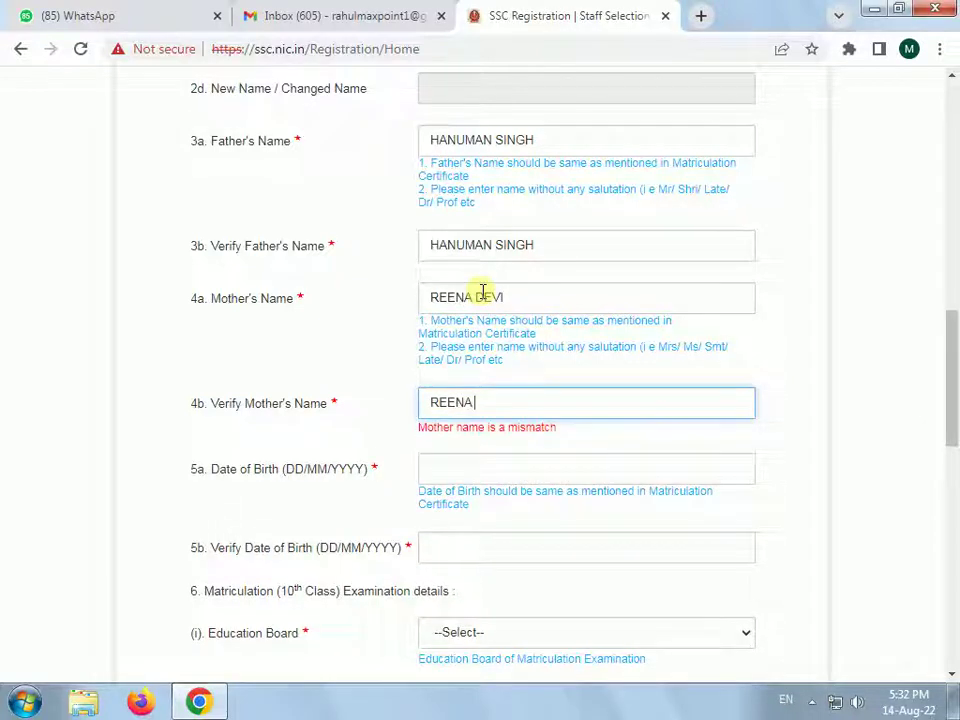
pyautogui.press('Tab')
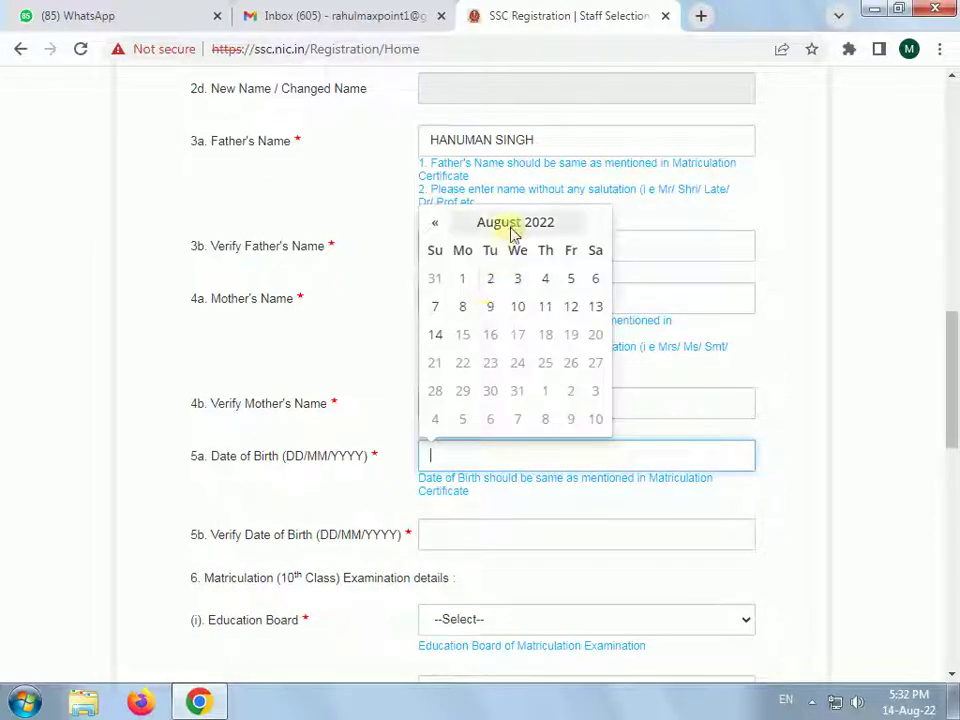
pyautogui.click(513, 222)
pyautogui.click(509, 250)
pyautogui.click(507, 252)
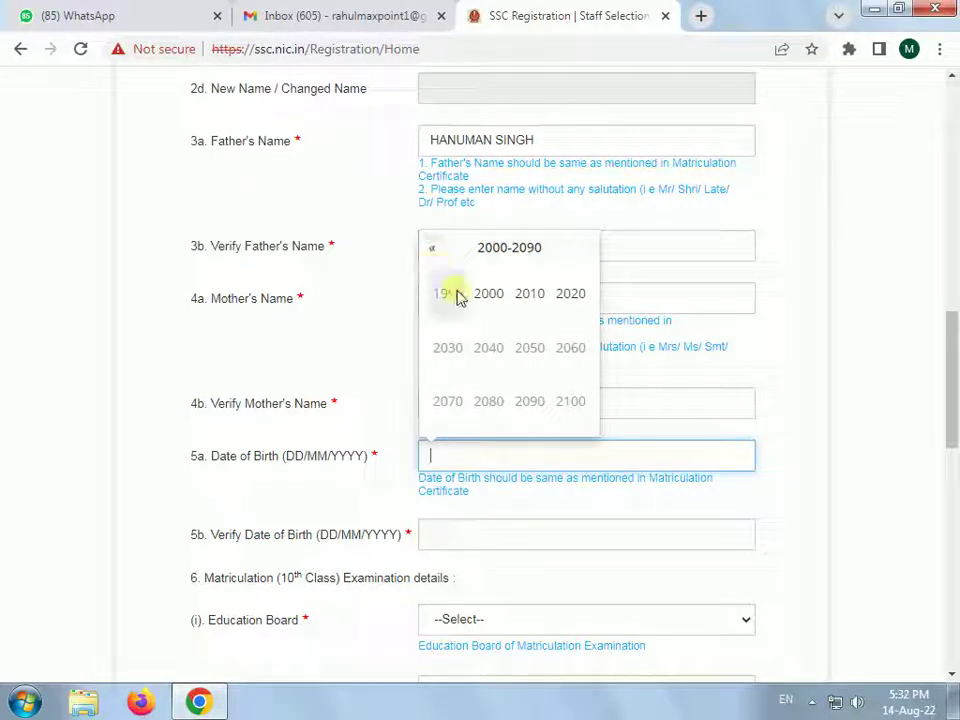
pyautogui.click(437, 252)
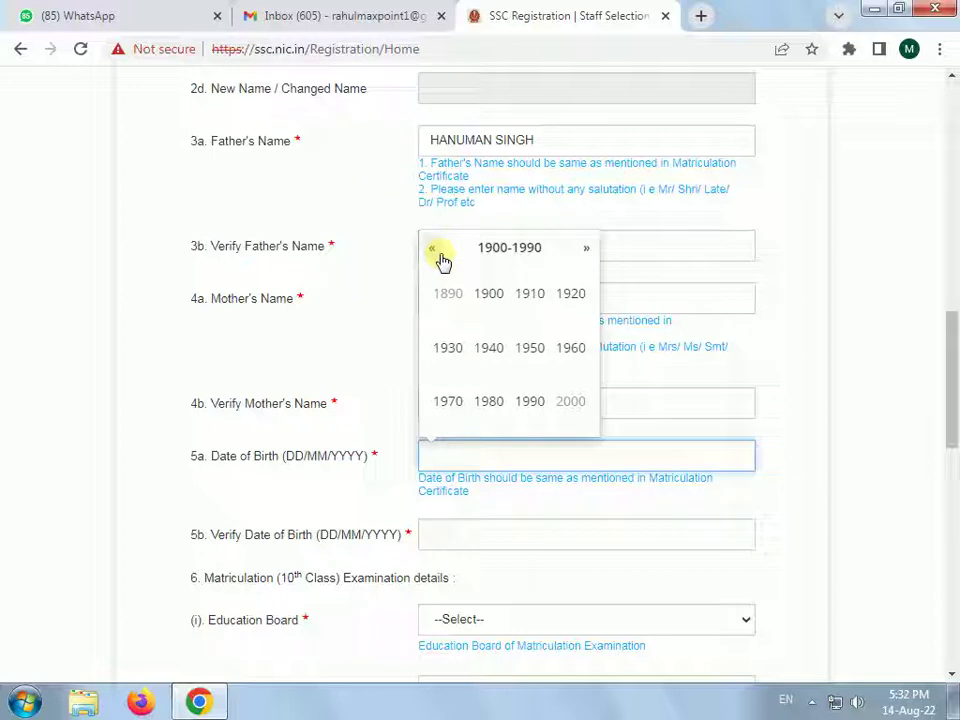
pyautogui.click(446, 266)
pyautogui.click(579, 257)
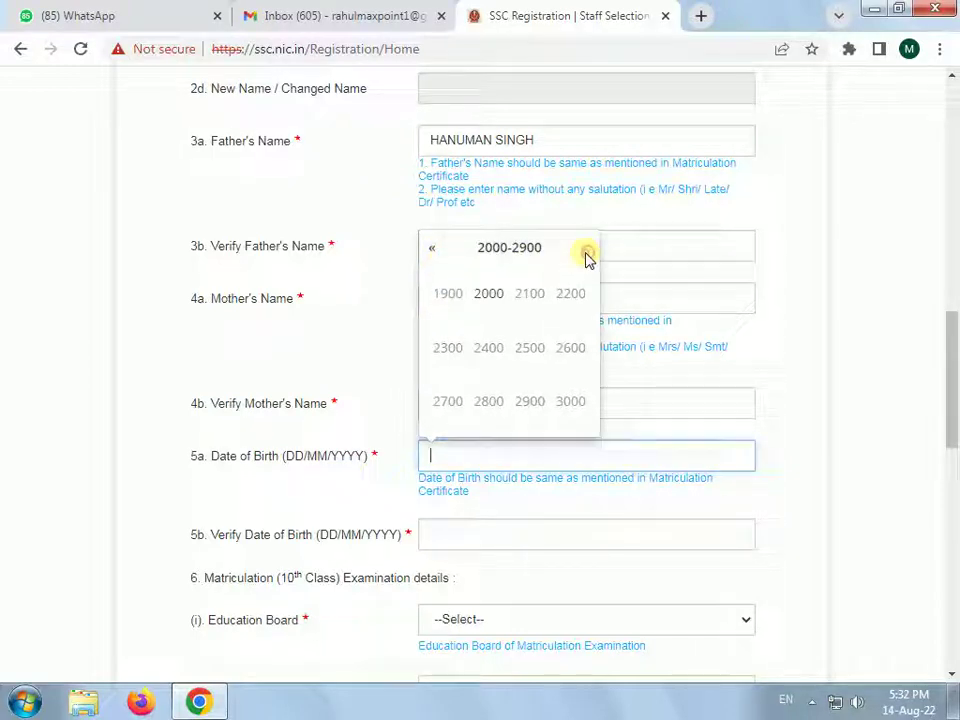
pyautogui.click(433, 252)
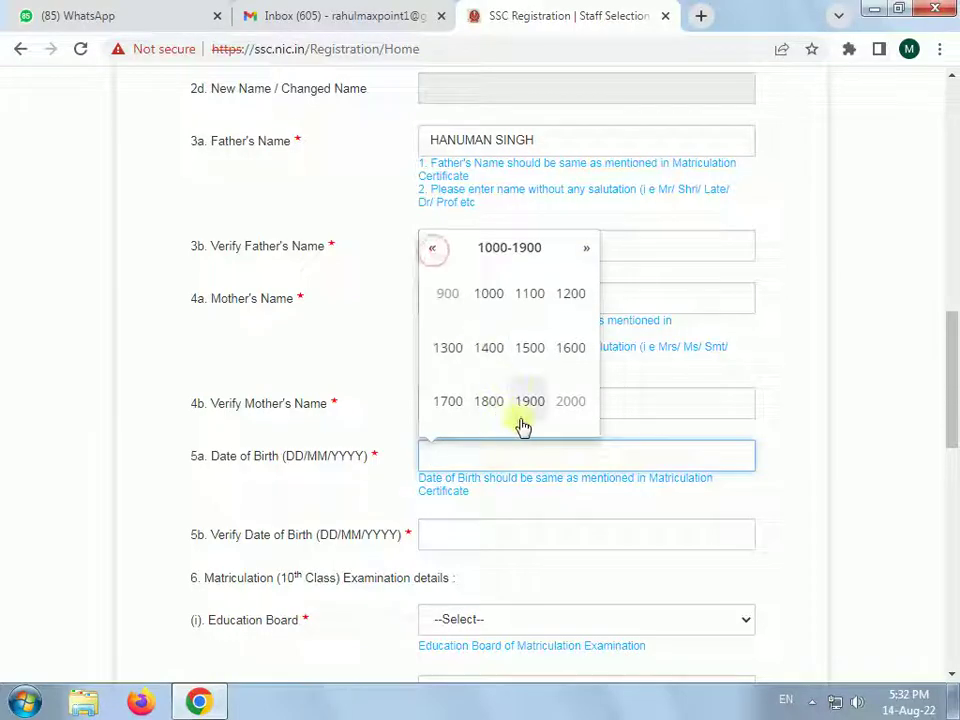
pyautogui.click(524, 424)
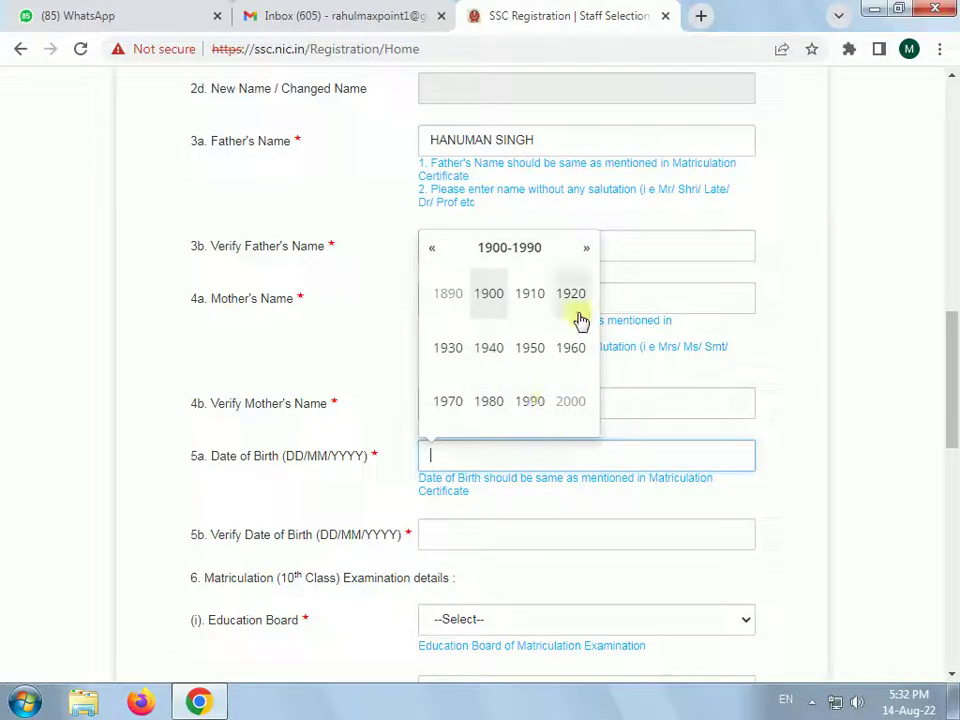
pyautogui.click(592, 250)
pyautogui.click(432, 249)
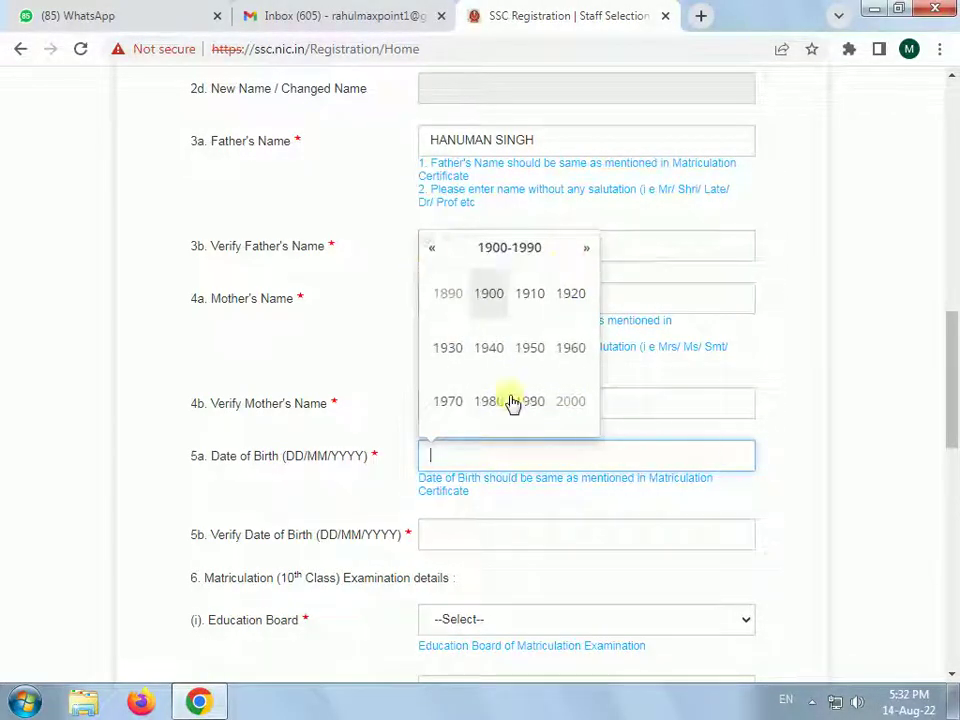
pyautogui.click(543, 421)
pyautogui.click(574, 420)
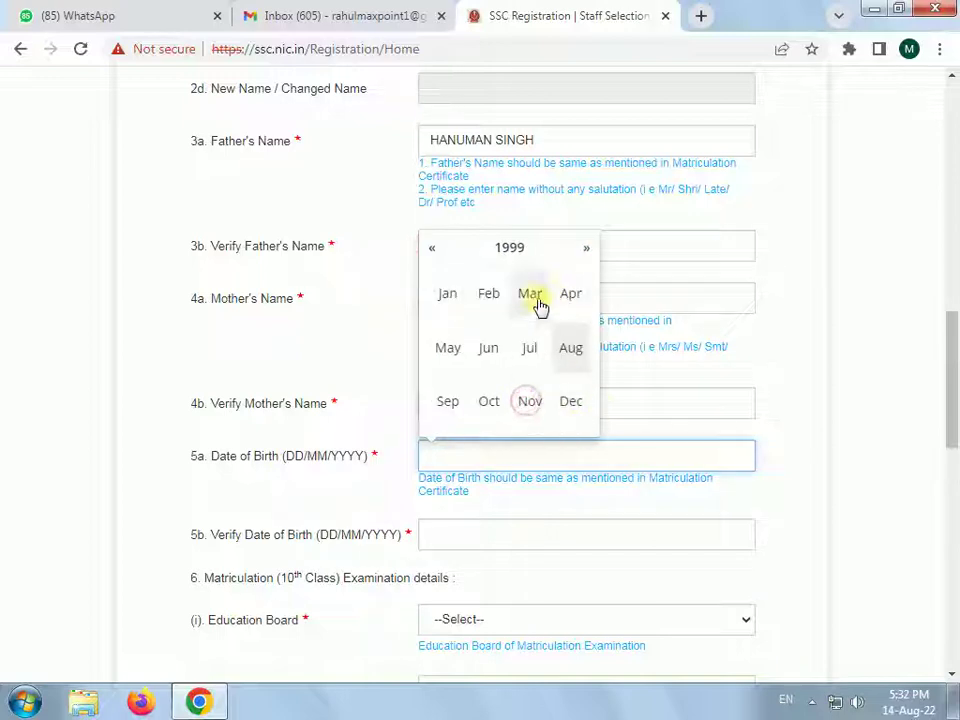
pyautogui.click(566, 349)
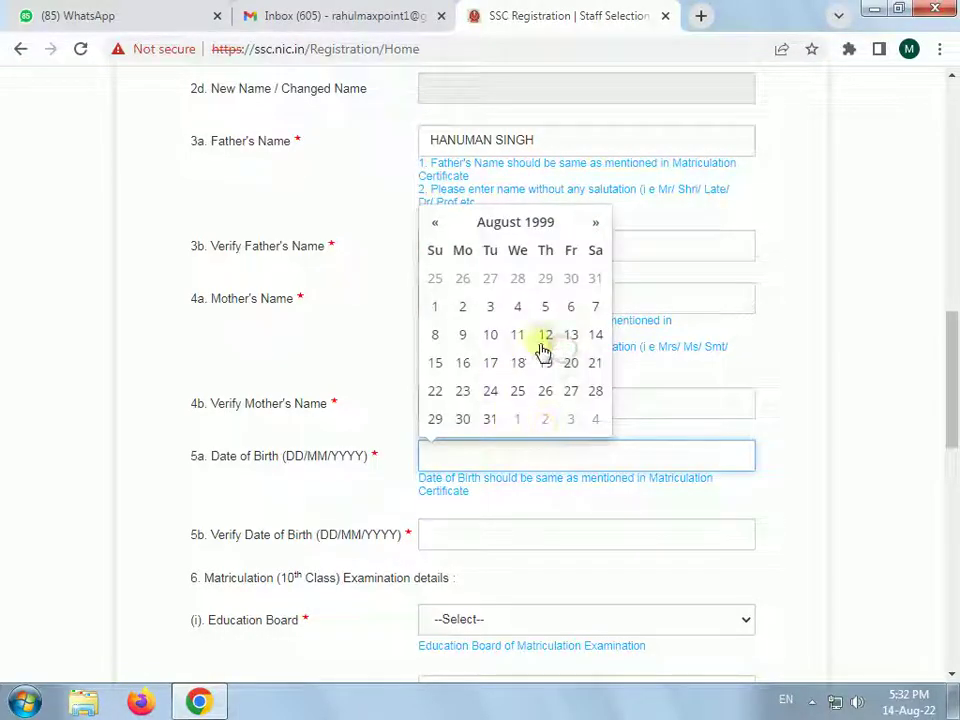
pyautogui.click(435, 335)
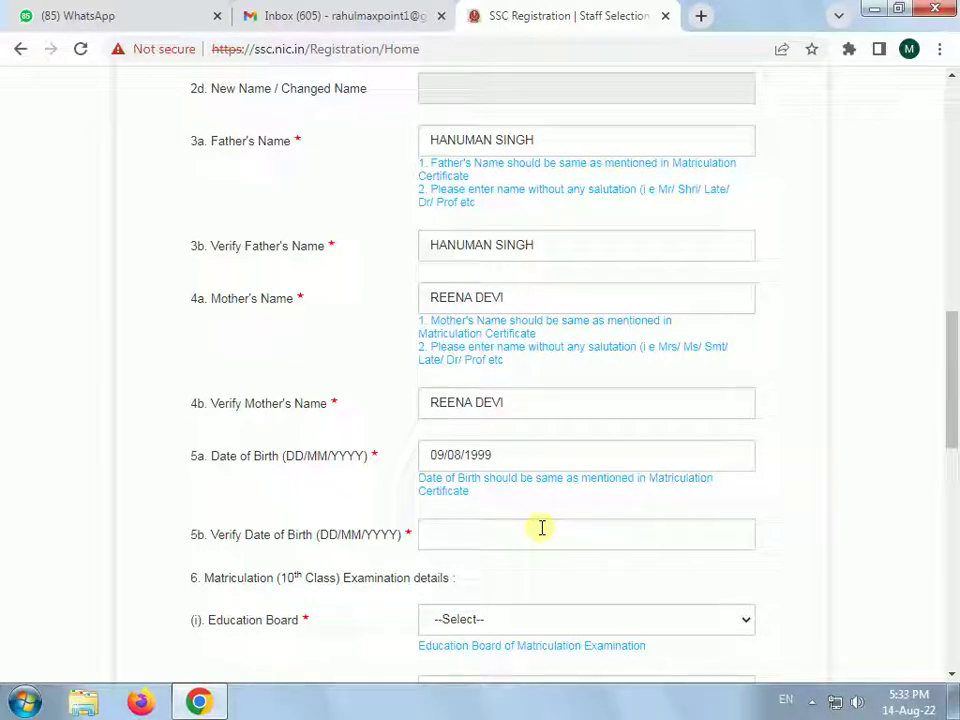
pyautogui.scroll(-1, 520, 480)
pyautogui.click(490, 445)
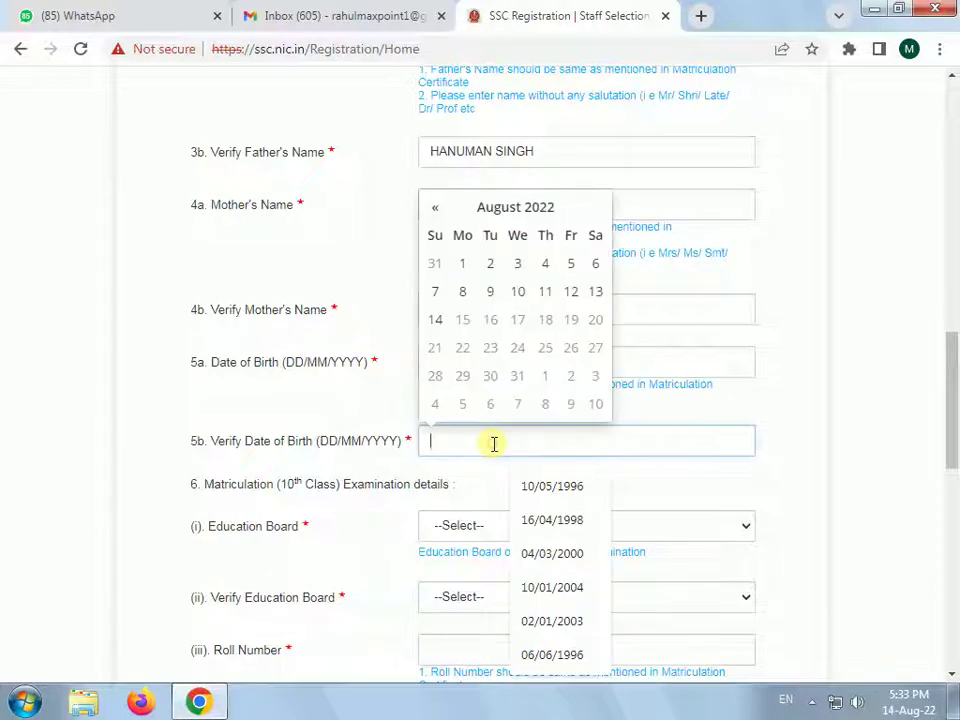
pyautogui.click(428, 452)
pyautogui.click(441, 446)
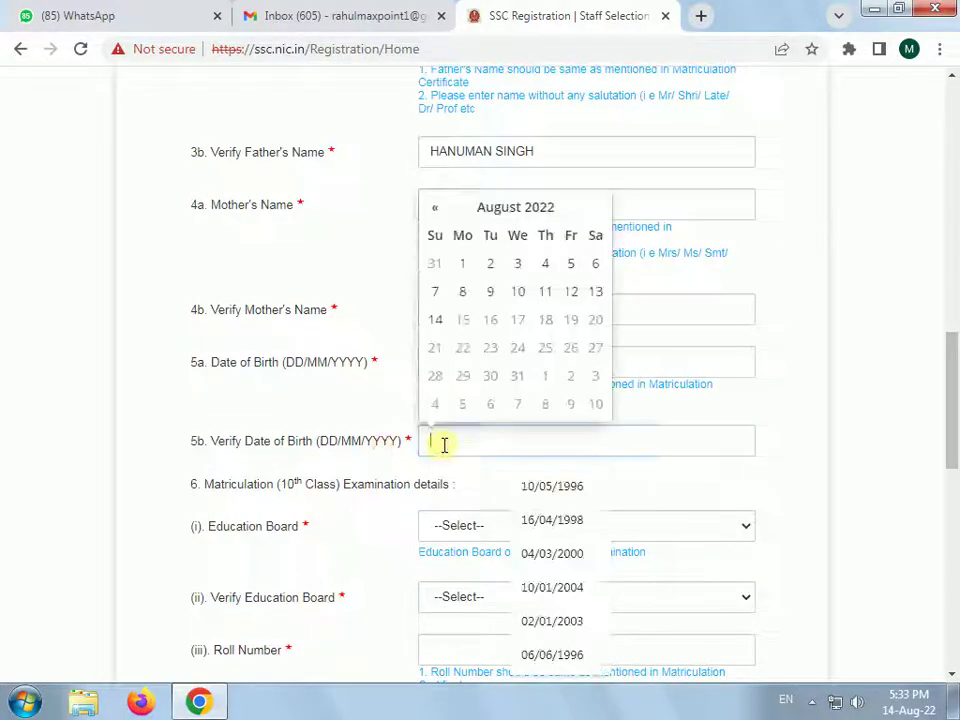
pyautogui.click(369, 439)
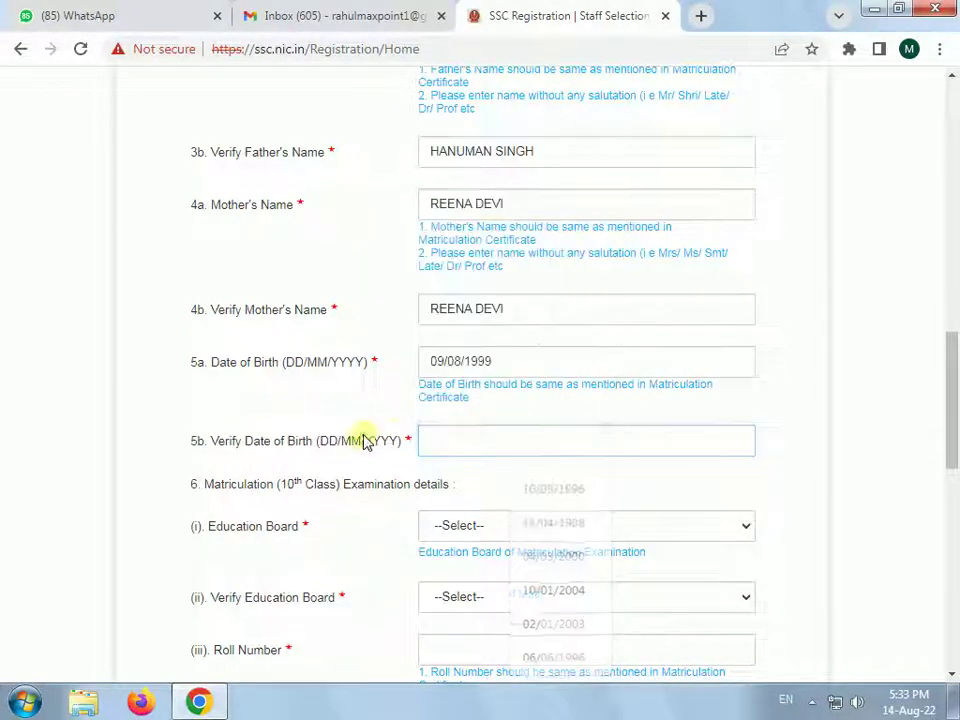
pyautogui.click(467, 441)
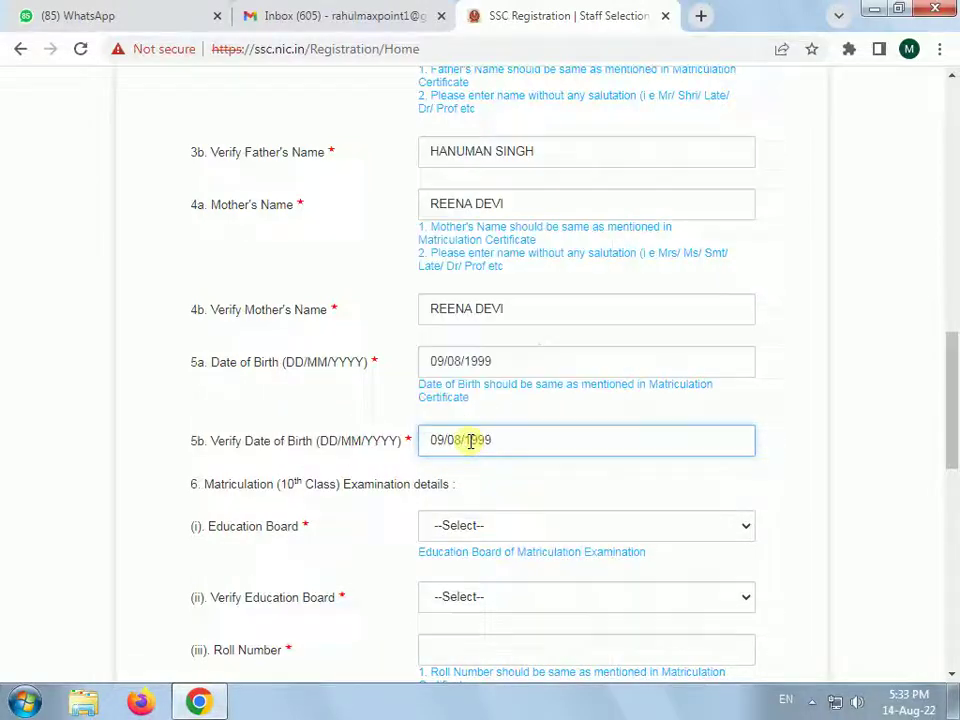
pyautogui.press('Tab')
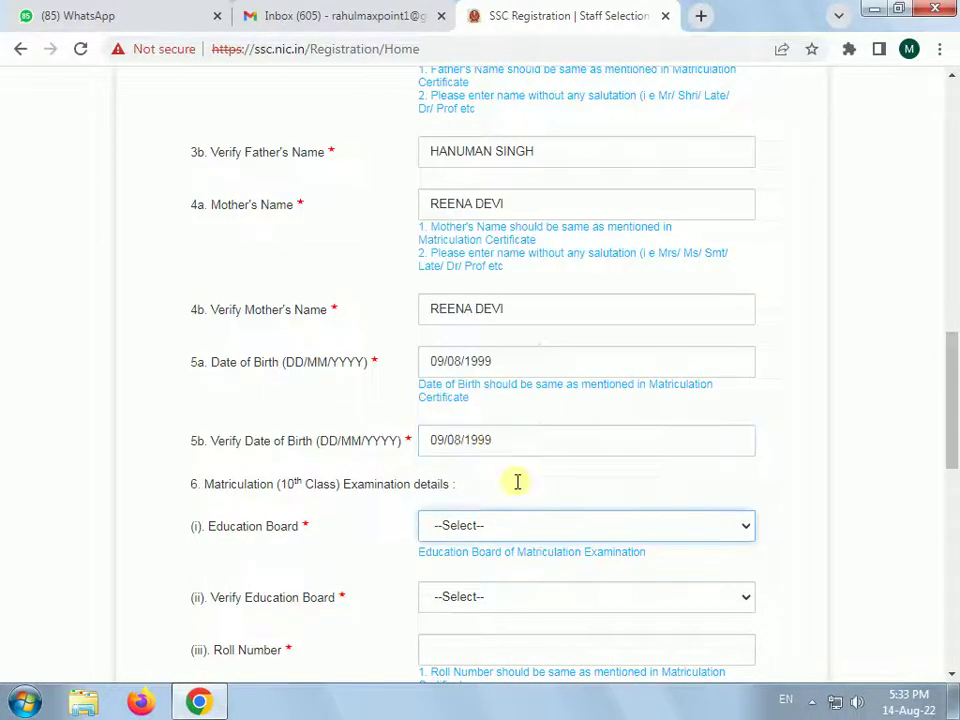
# - Select Central Board of Secondary Education (CBSE) in both Education Board dropdowns
pyautogui.scroll(-3, 517, 480)
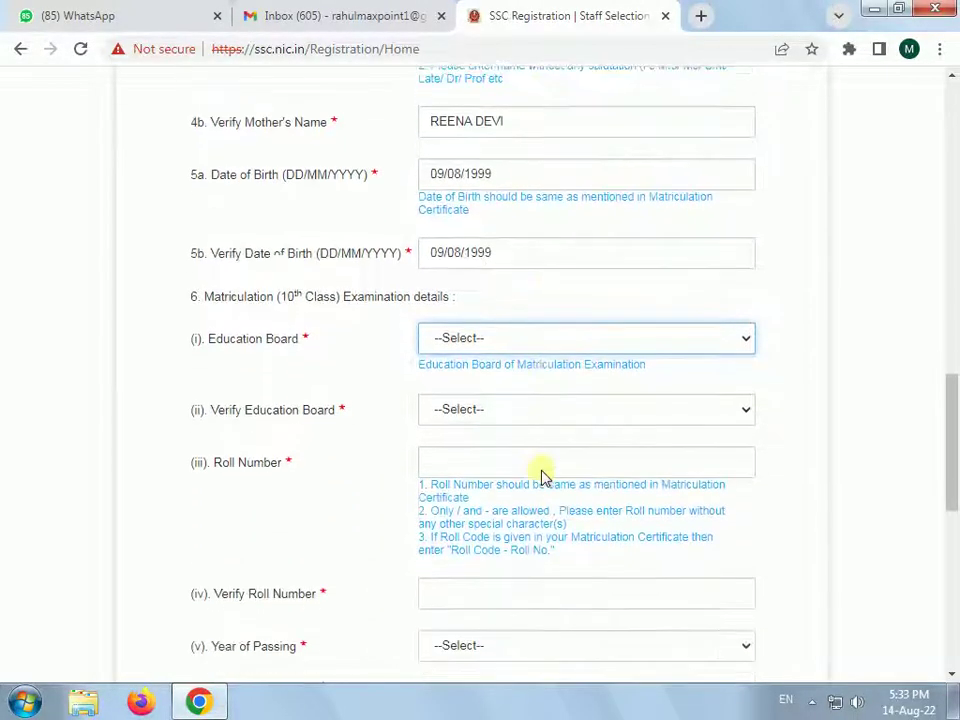
pyautogui.click(510, 341)
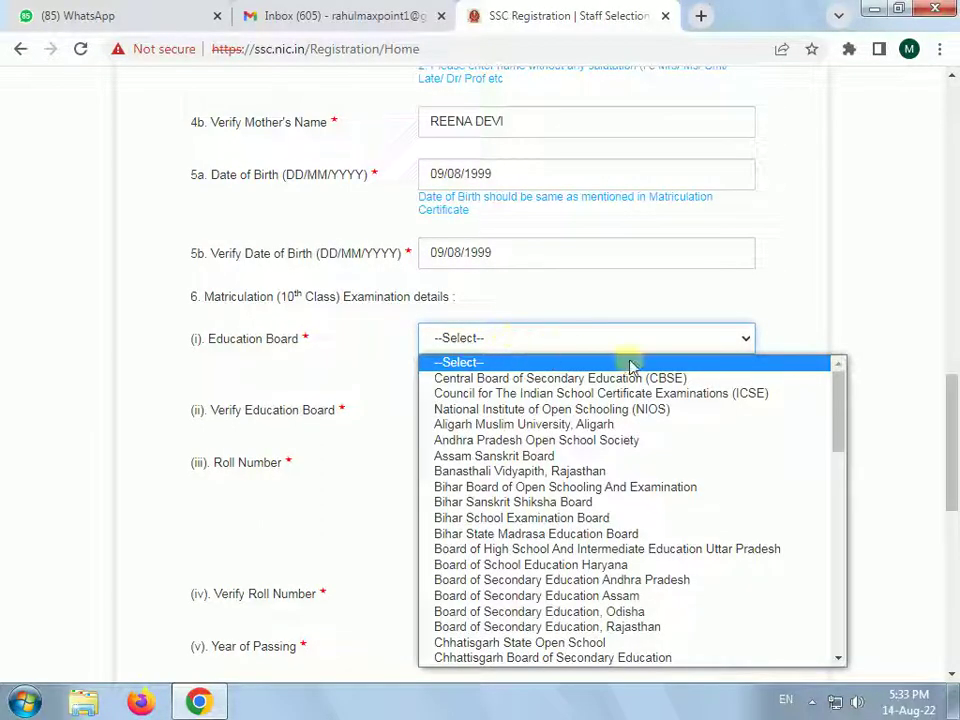
pyautogui.click(656, 378)
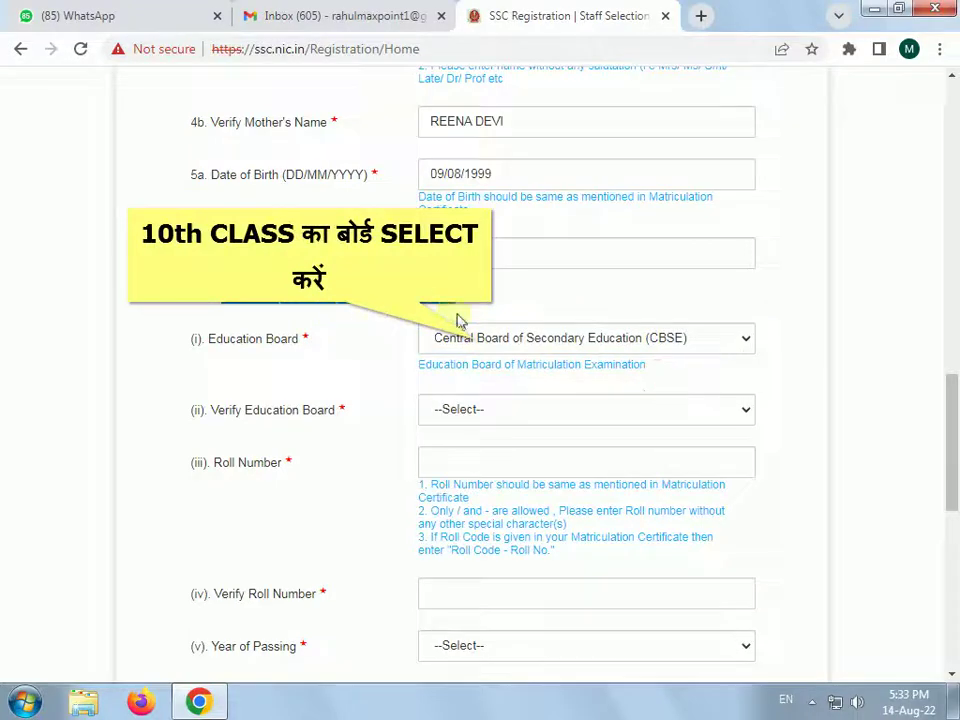
pyautogui.click(490, 412)
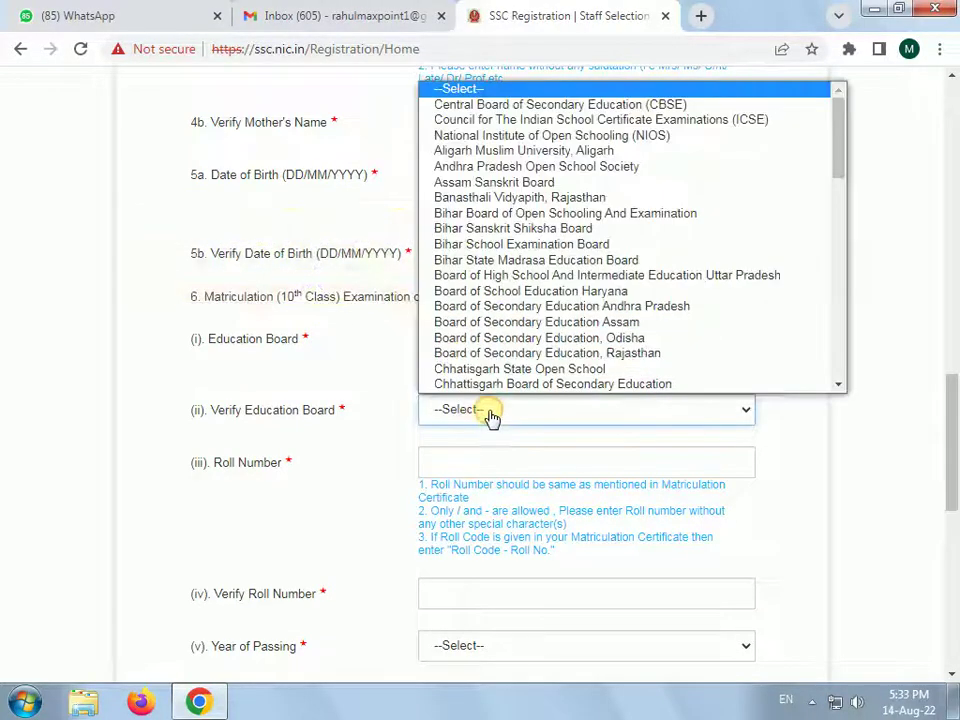
pyautogui.press('Down')
pyautogui.click(490, 418)
# - Enter the 10th-class roll number in both roll number fields
pyautogui.scroll(-2, 482, 452)
pyautogui.click(461, 278)
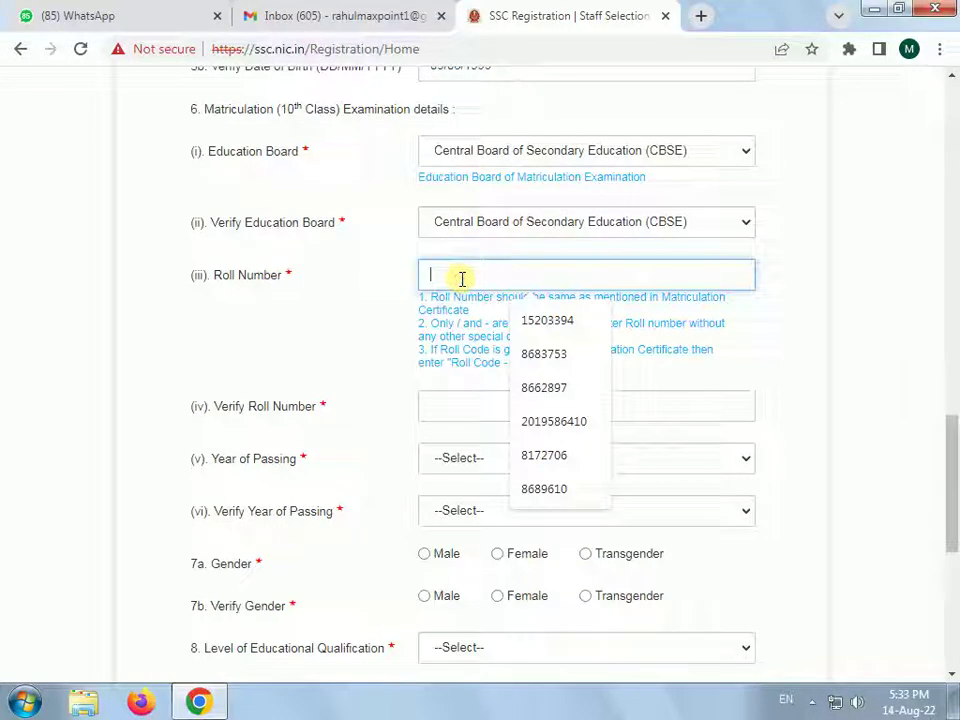
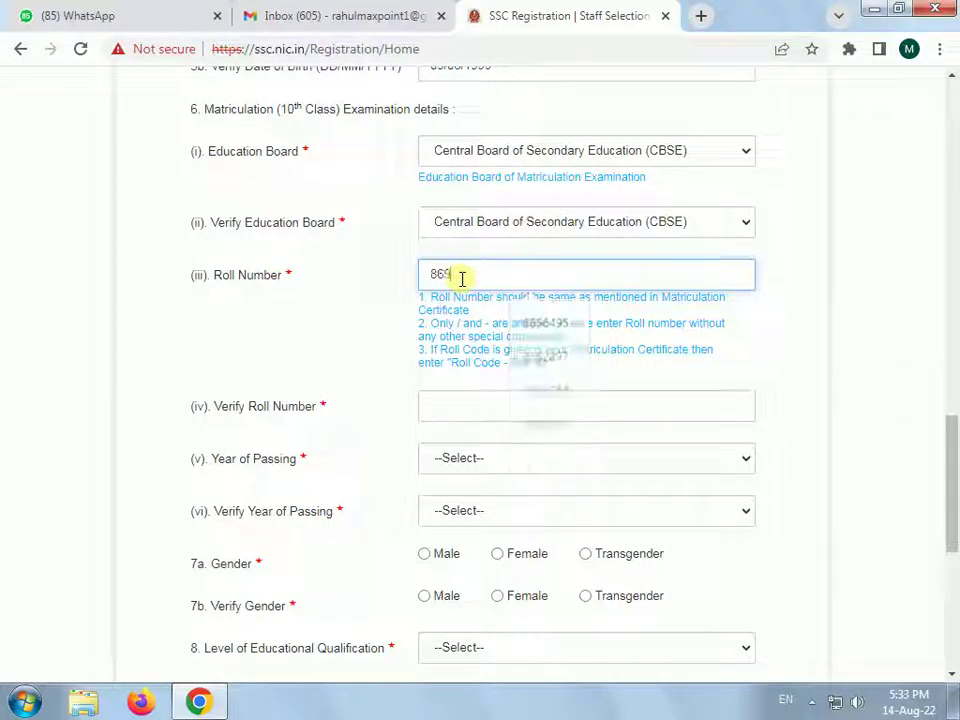
pyautogui.press('Tab')
pyautogui.write('1')
pyautogui.press('BackSpace')
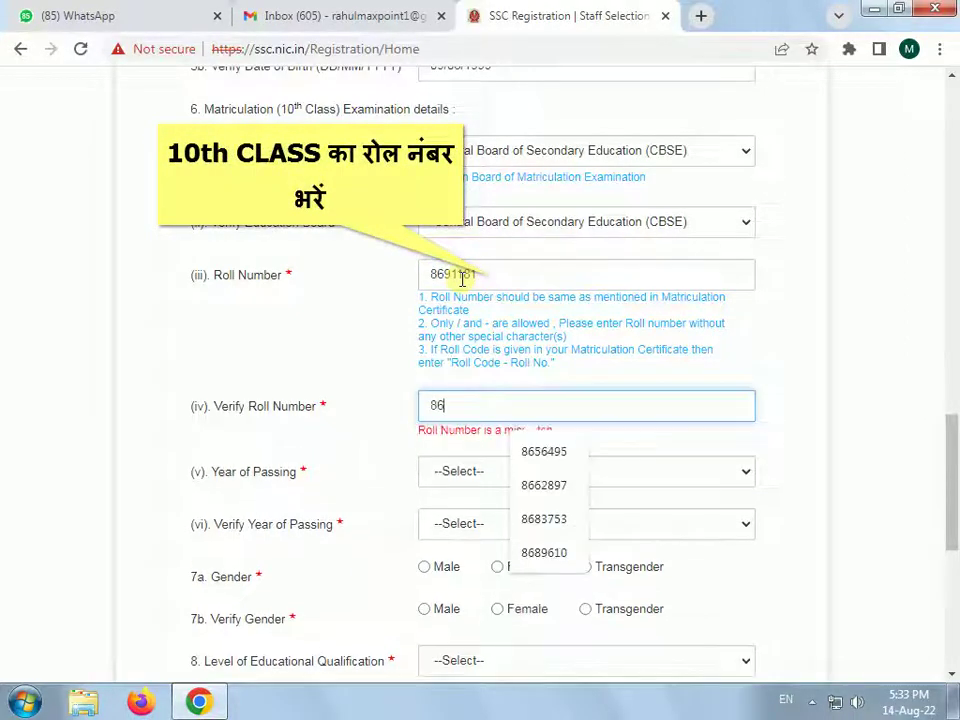
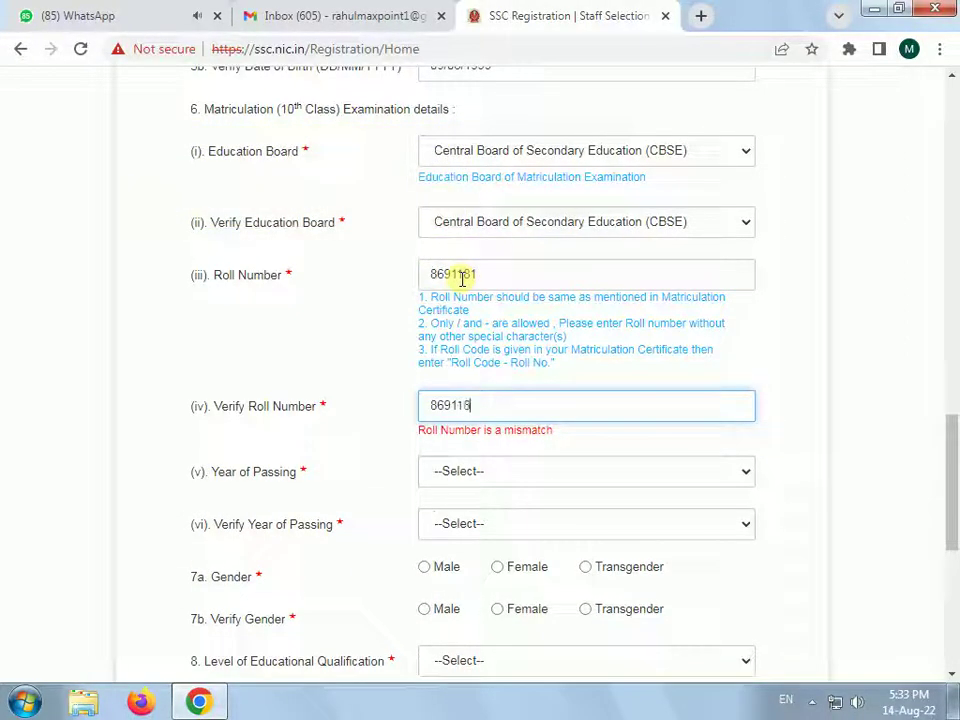
# - Set 2013 as the passing year in both year dropdowns
pyautogui.scroll(-1, 465, 416)
pyautogui.click(474, 364)
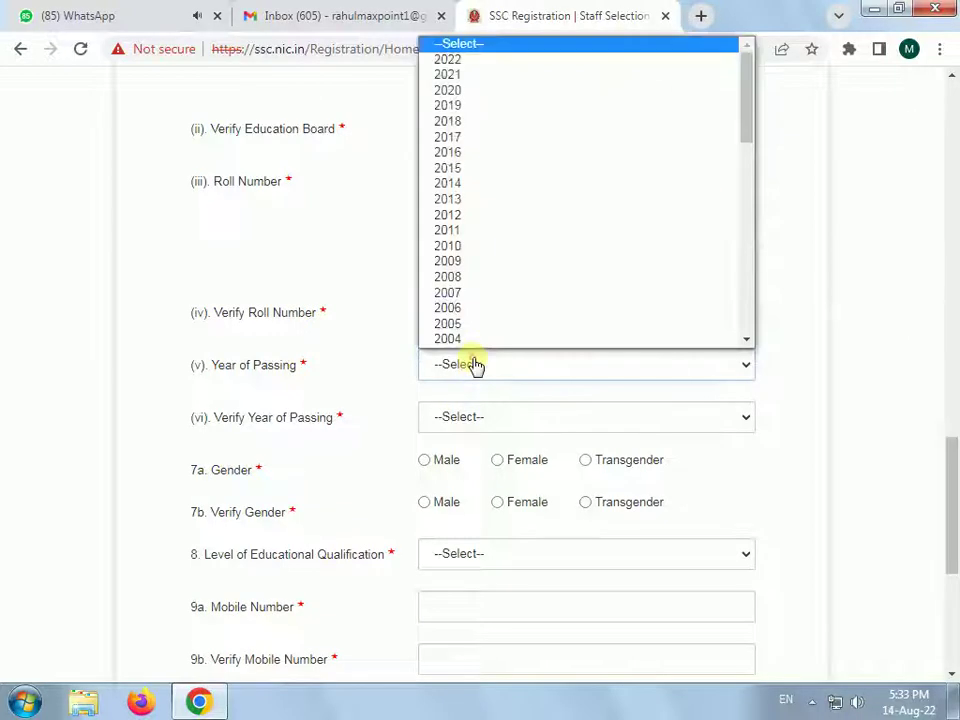
pyautogui.write('2013')
pyautogui.press('Return')
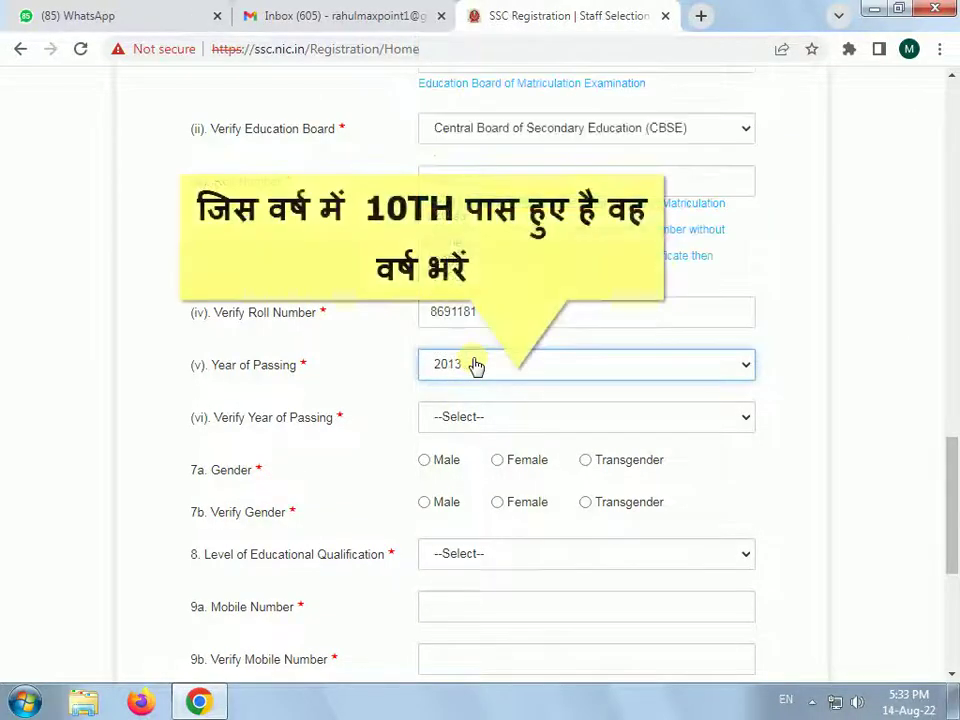
pyautogui.click(484, 418)
pyautogui.write('2013')
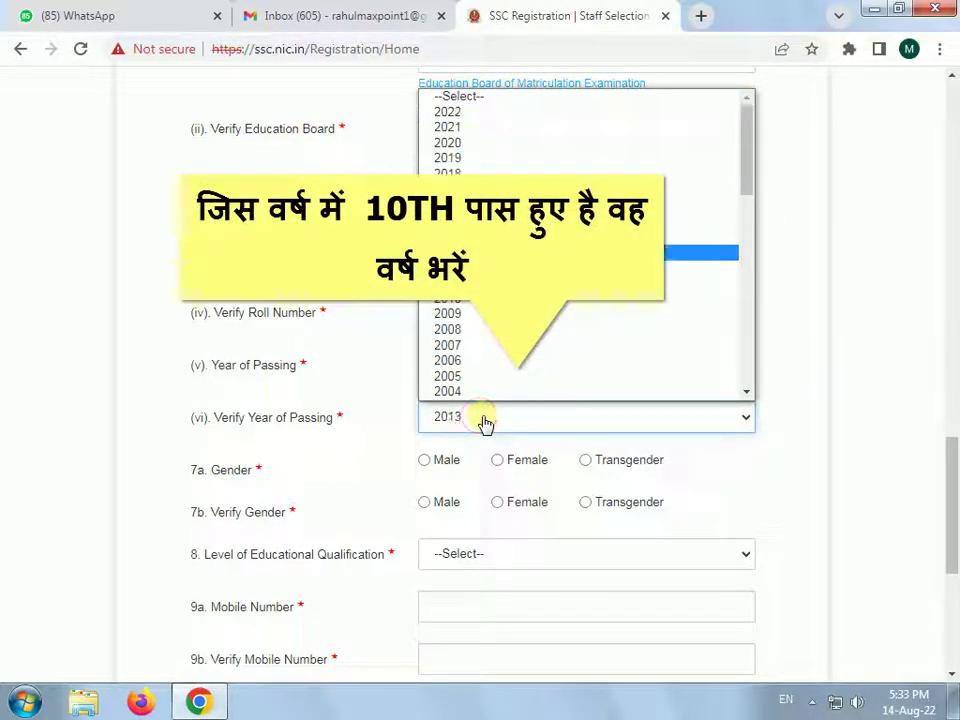
pyautogui.press('Return')
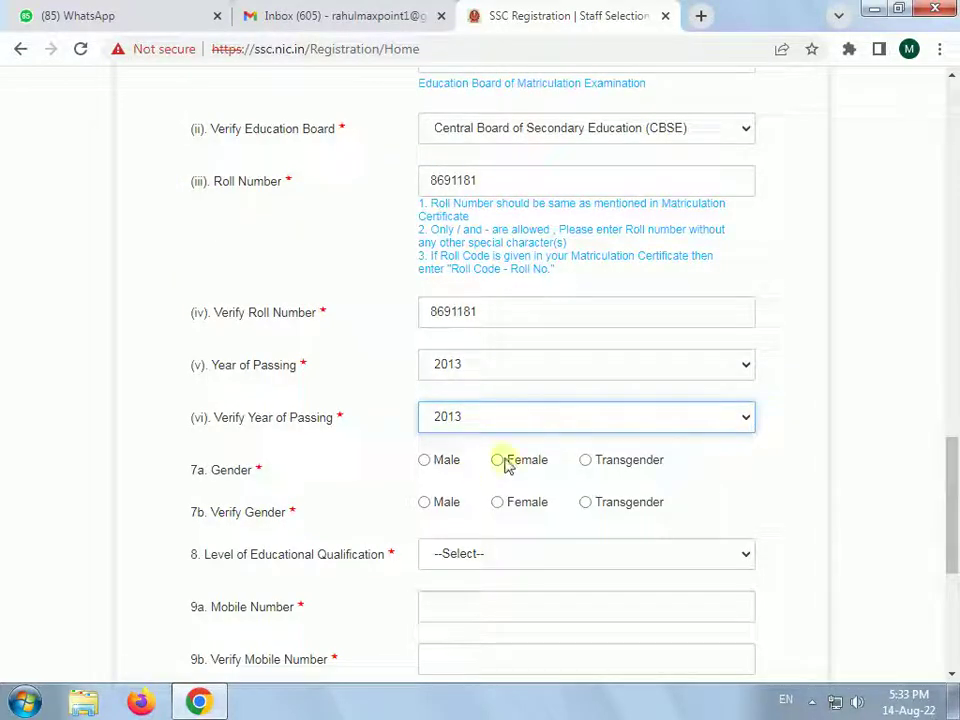
# - Set gender to Male in both Gender rows
pyautogui.click(425, 461)
pyautogui.click(425, 501)
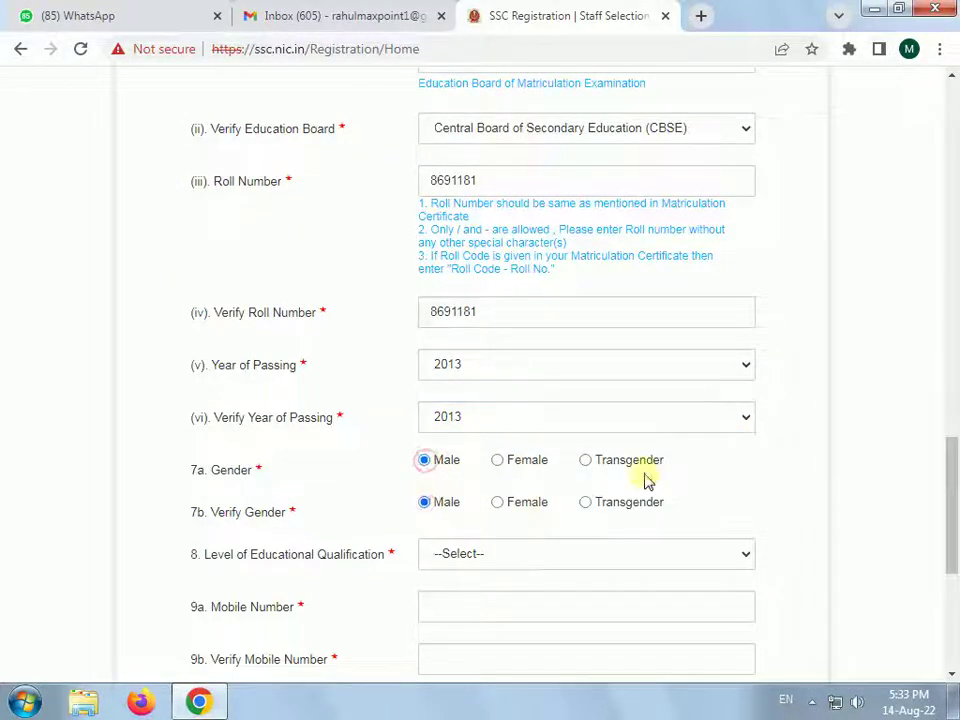
pyautogui.scroll(-3, 600, 460)
pyautogui.click(487, 276)
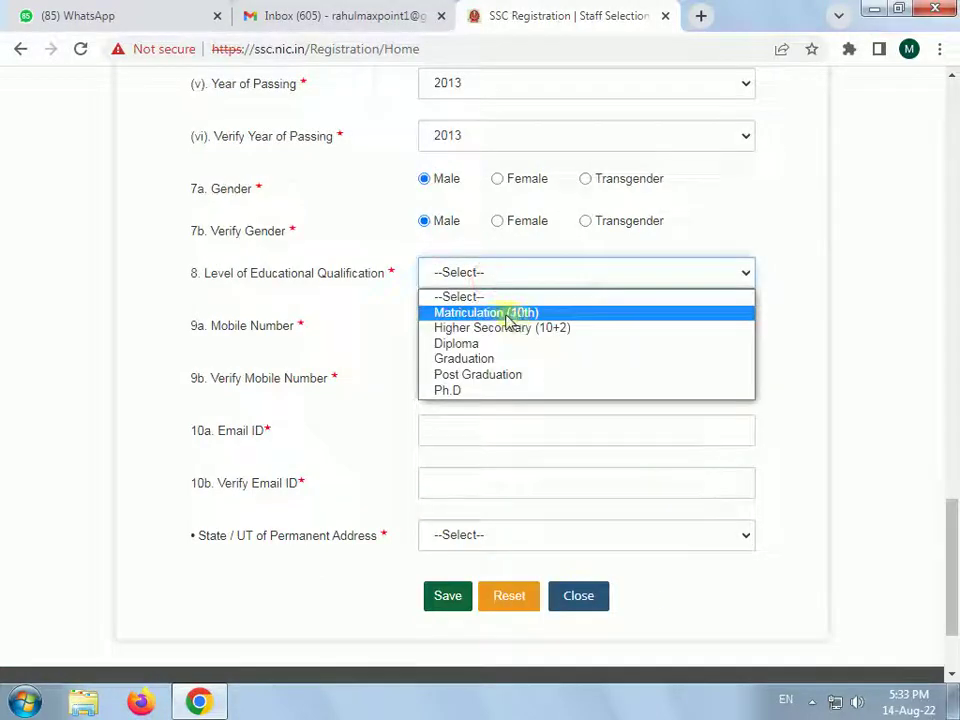
# - Choose Graduation as the Level of Educational Qualification
pyautogui.click(456, 282)
pyautogui.click(458, 282)
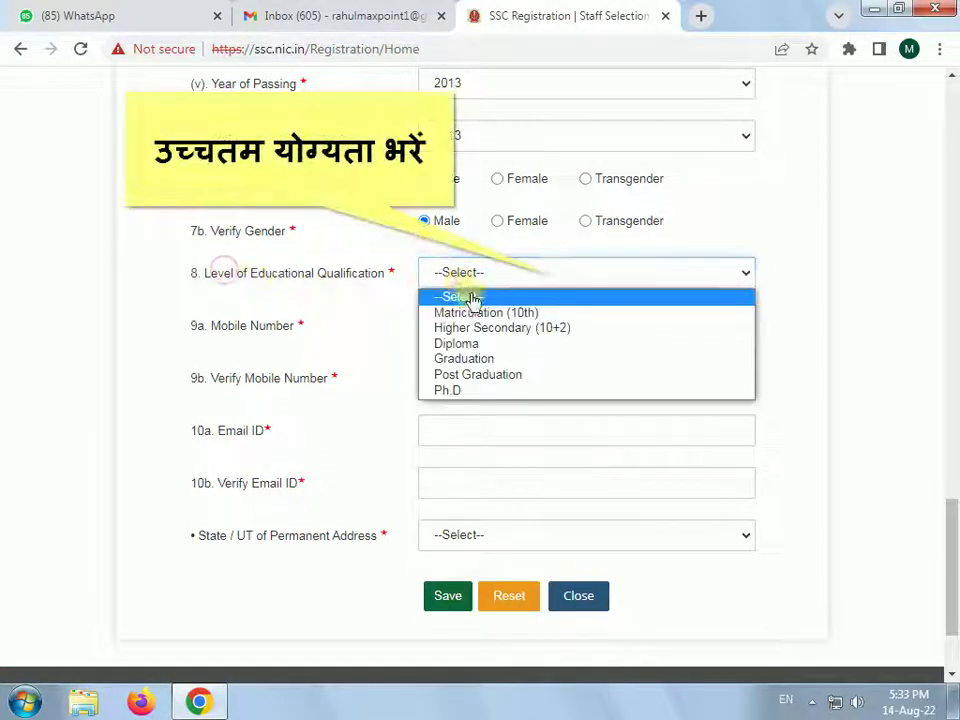
pyautogui.click(513, 359)
# - Enter the mobile number, then clear both mobile fields after the 'already exists' error
pyautogui.click(516, 326)
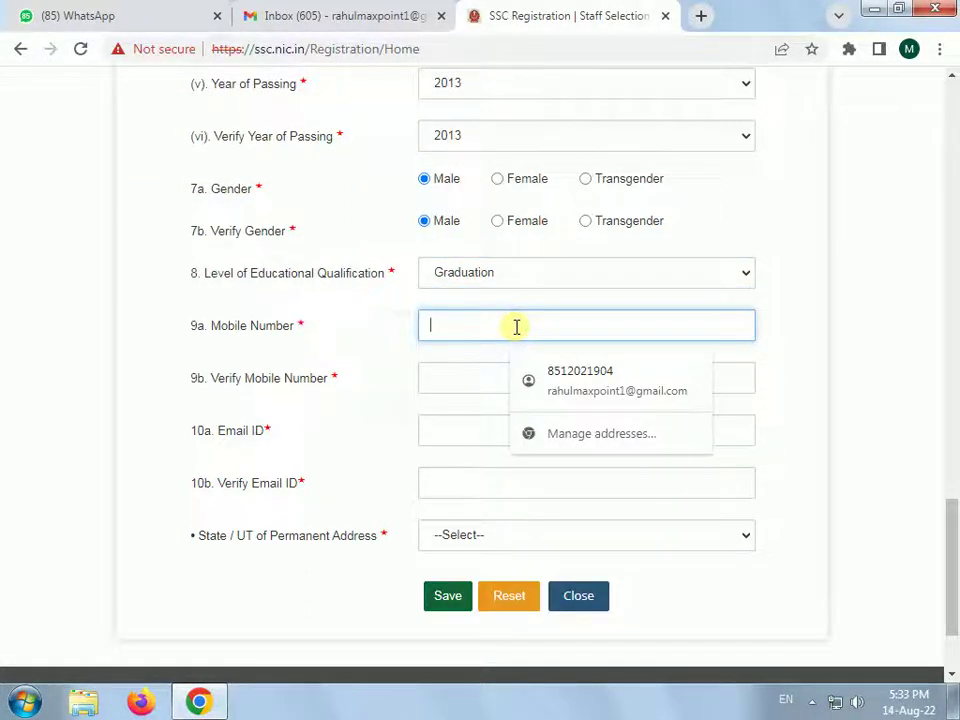
pyautogui.press('Tab')
pyautogui.write('954')
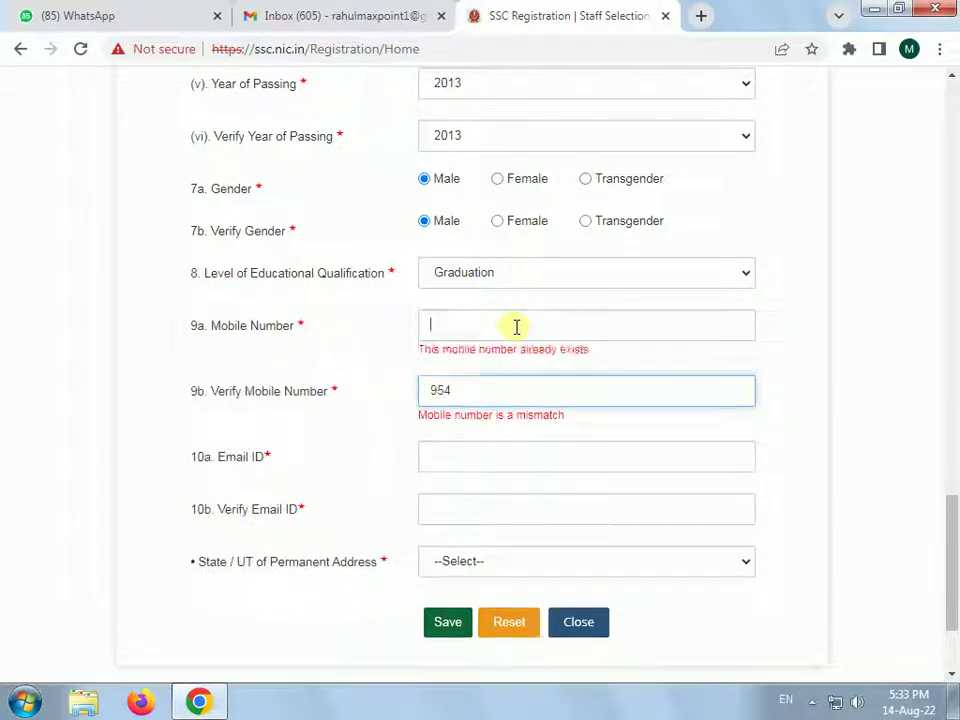
pyautogui.click(516, 326)
pyautogui.write('55')
pyautogui.press('BackSpace')
pyautogui.press('BackSpace')
pyautogui.press('Escape')
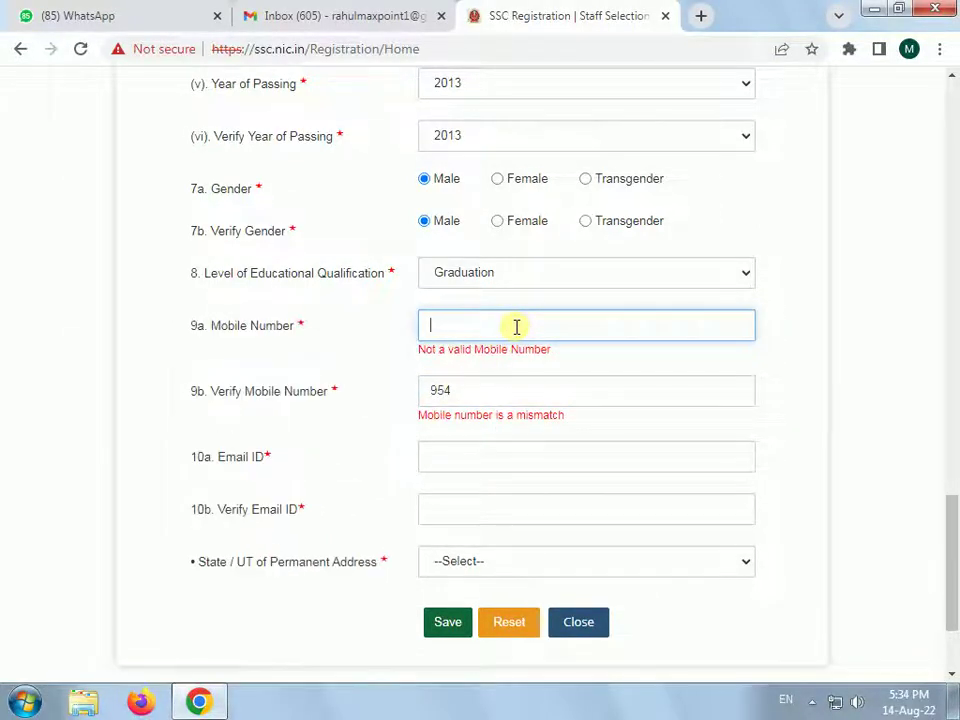
pyautogui.moveTo(556, 352); pyautogui.dragTo(377, 360)
pyautogui.doubleClick(497, 392)
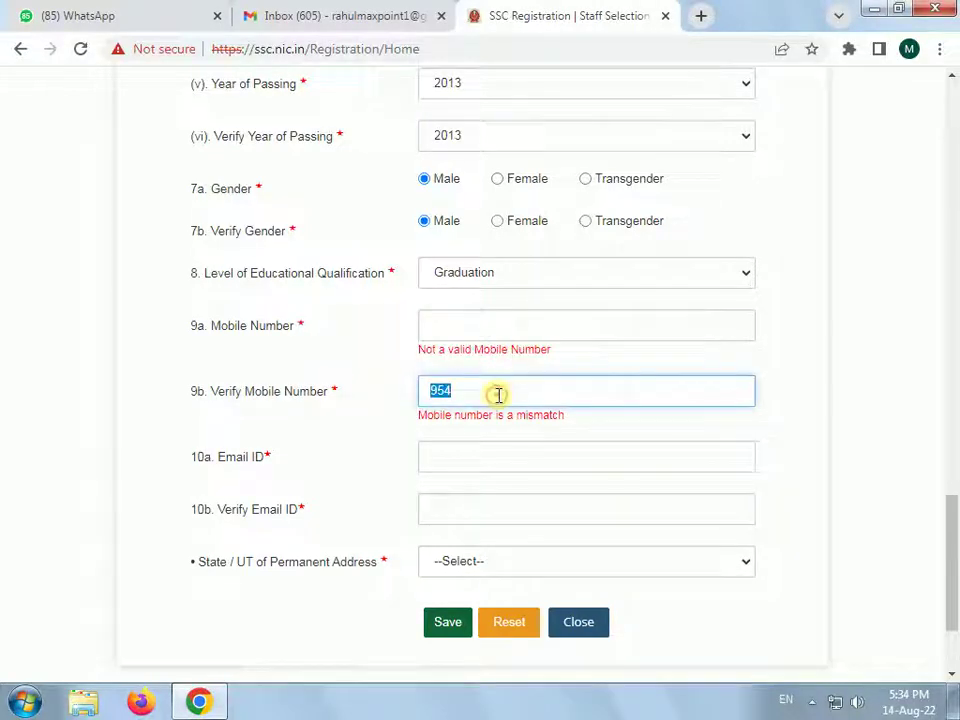
pyautogui.press('BackSpace')
# - Retry the mobile number, then paste a replacement number once it is rejected
pyautogui.click(506, 326)
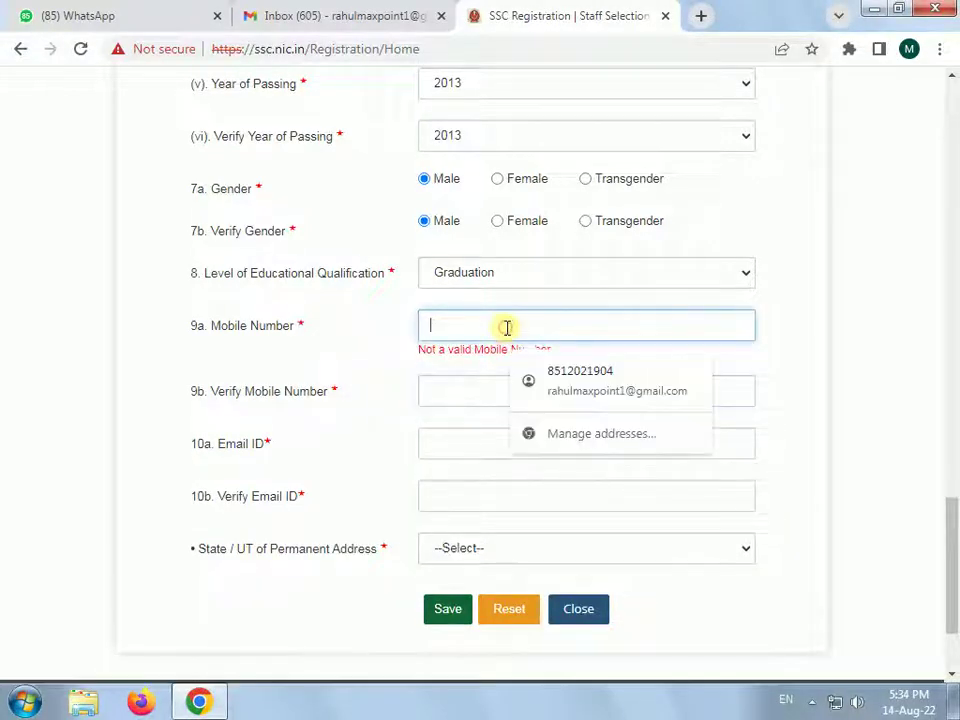
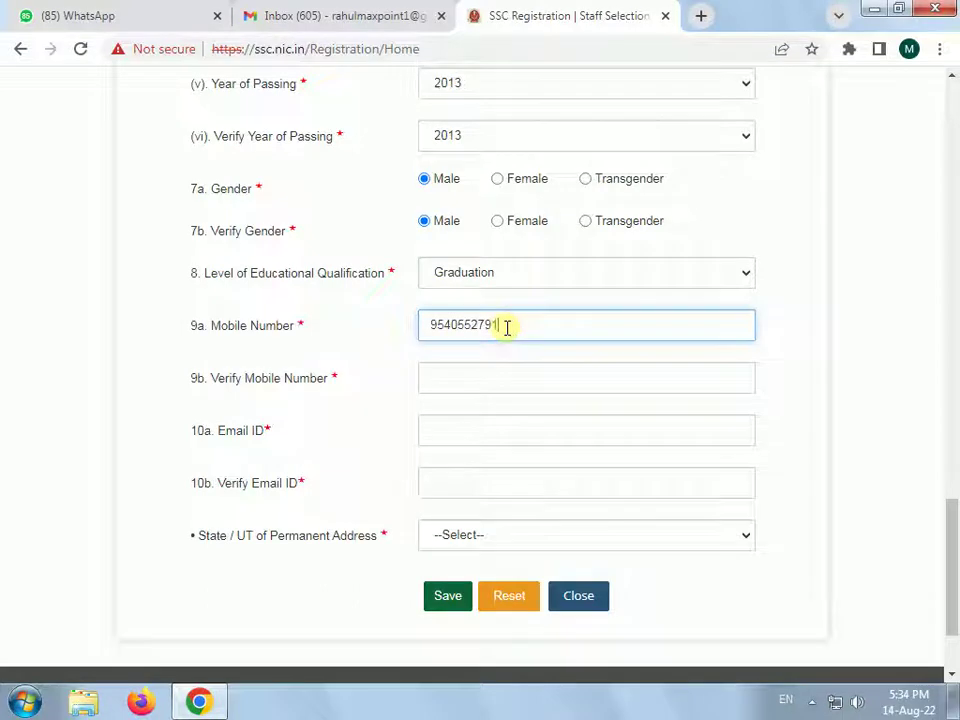
pyautogui.click(511, 390)
pyautogui.moveTo(417, 350); pyautogui.dragTo(630, 354)
pyautogui.click(503, 315)
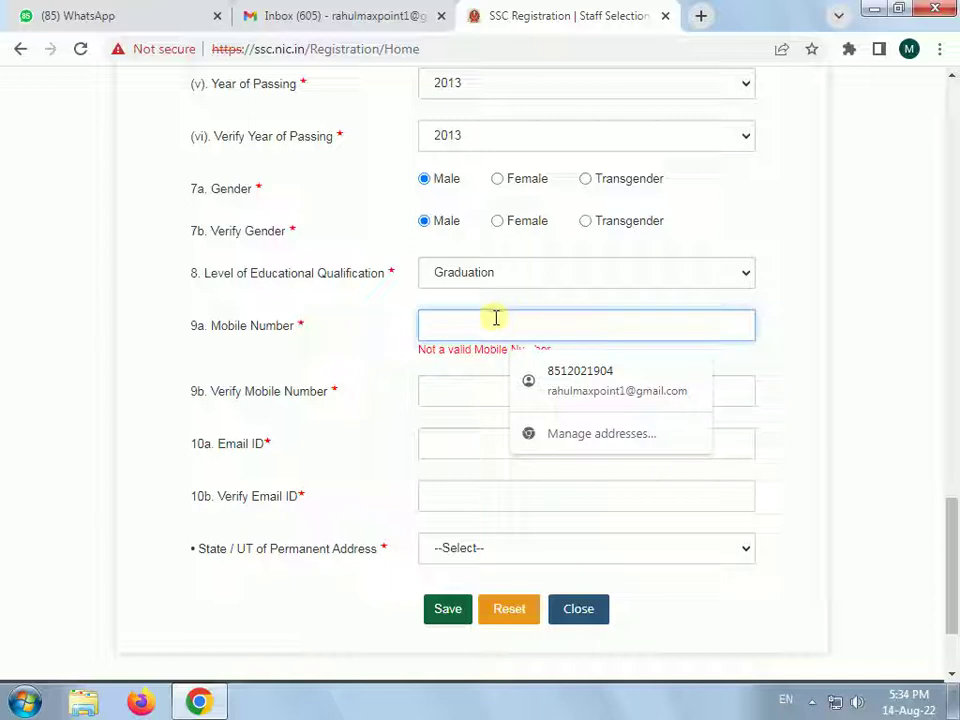
pyautogui.hotkey('ctrl', 'v')
pyautogui.press('Tab')
pyautogui.hotkey('ctrl', 'v')
# - Enter the email address in both email fields
pyautogui.click(510, 422)
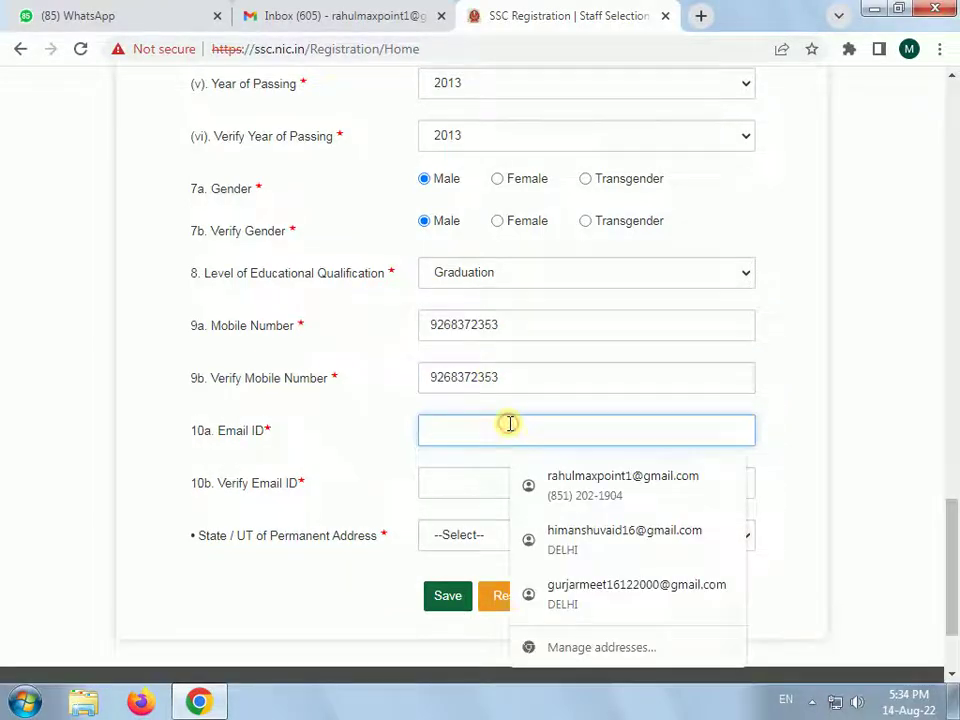
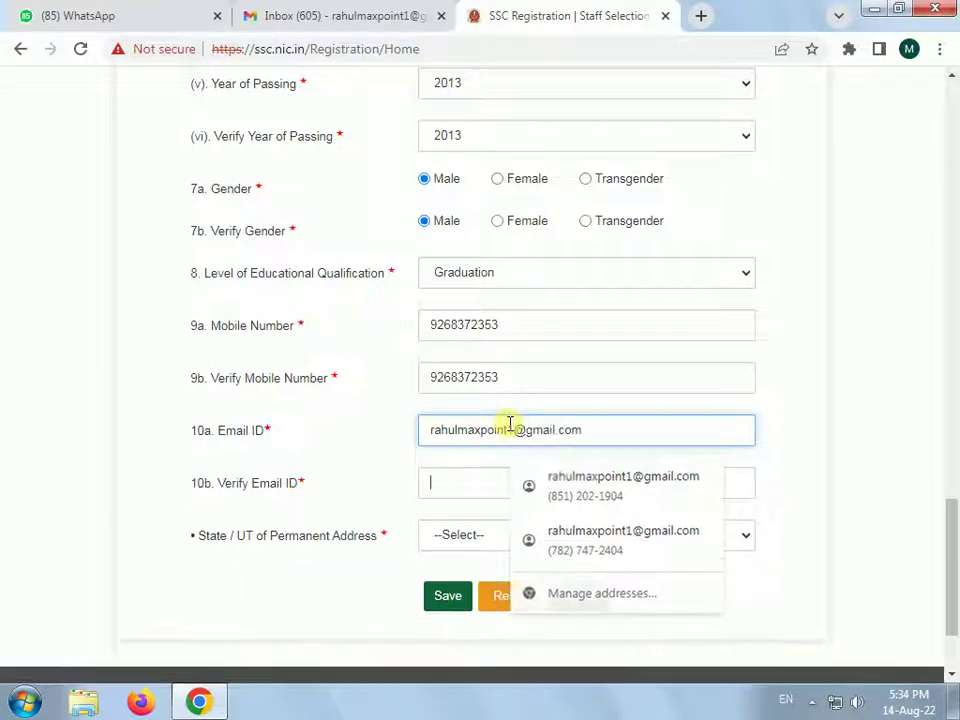
pyautogui.press('Tab')
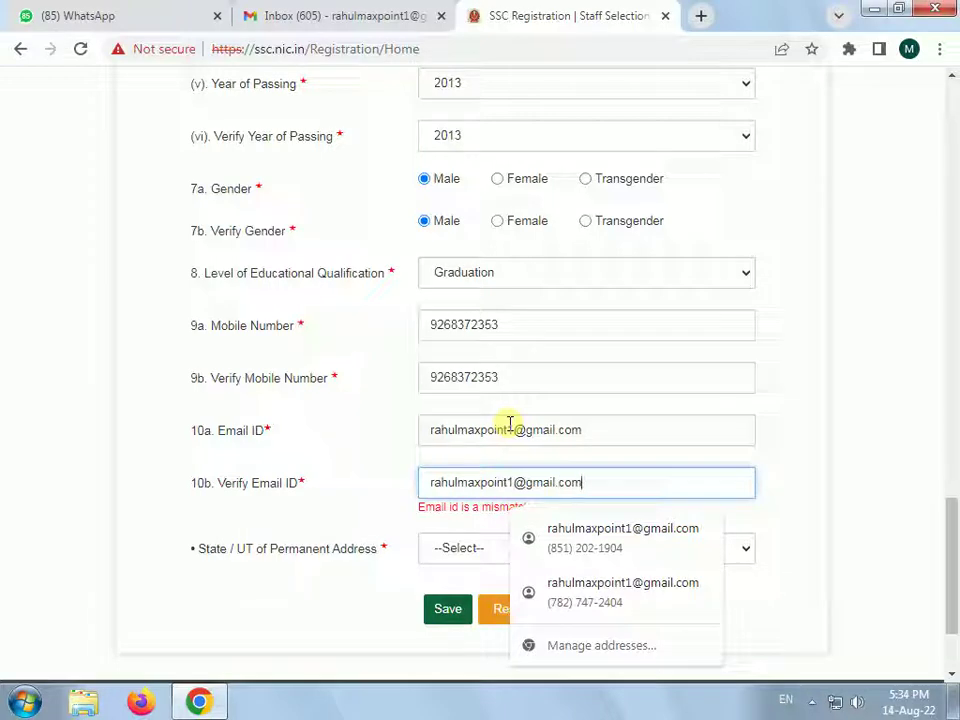
pyautogui.press('Tab')
# - Choose Delhi as the state, save the basic details and confirm mobile and email
pyautogui.click(489, 538)
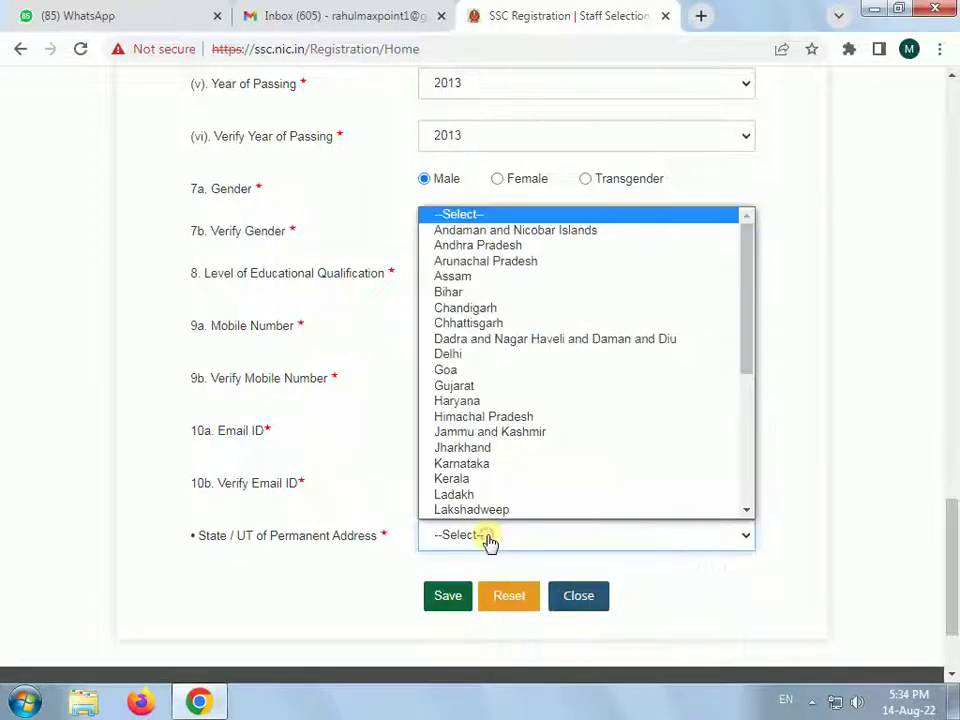
pyautogui.click(480, 352)
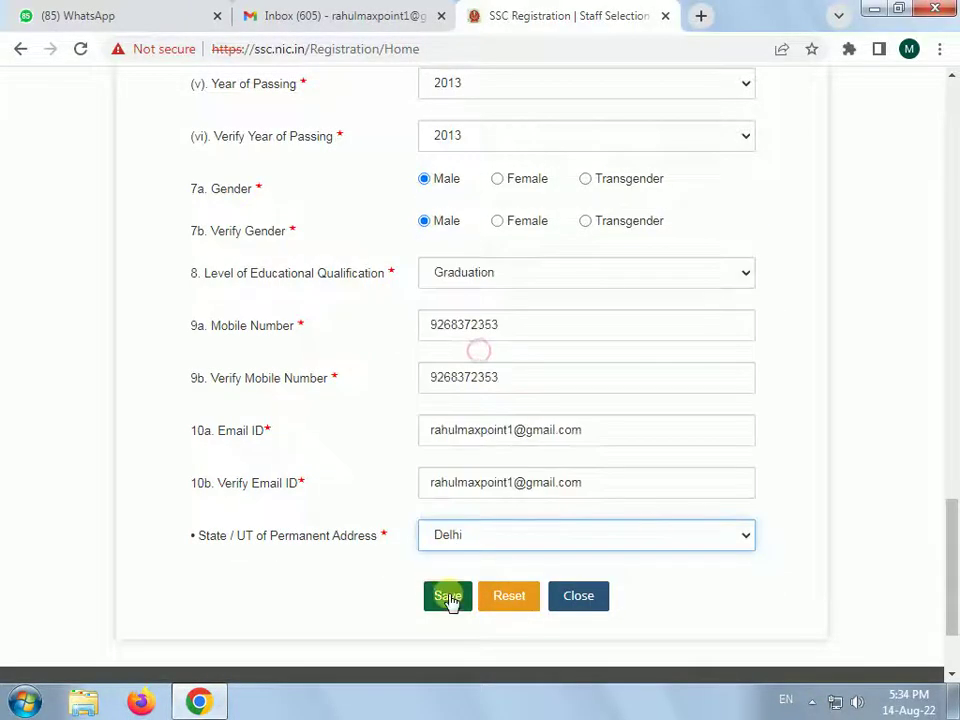
pyautogui.click(450, 598)
pyautogui.moveTo(311, 253); pyautogui.dragTo(465, 253)
pyautogui.click(628, 284)
pyautogui.click(424, 312)
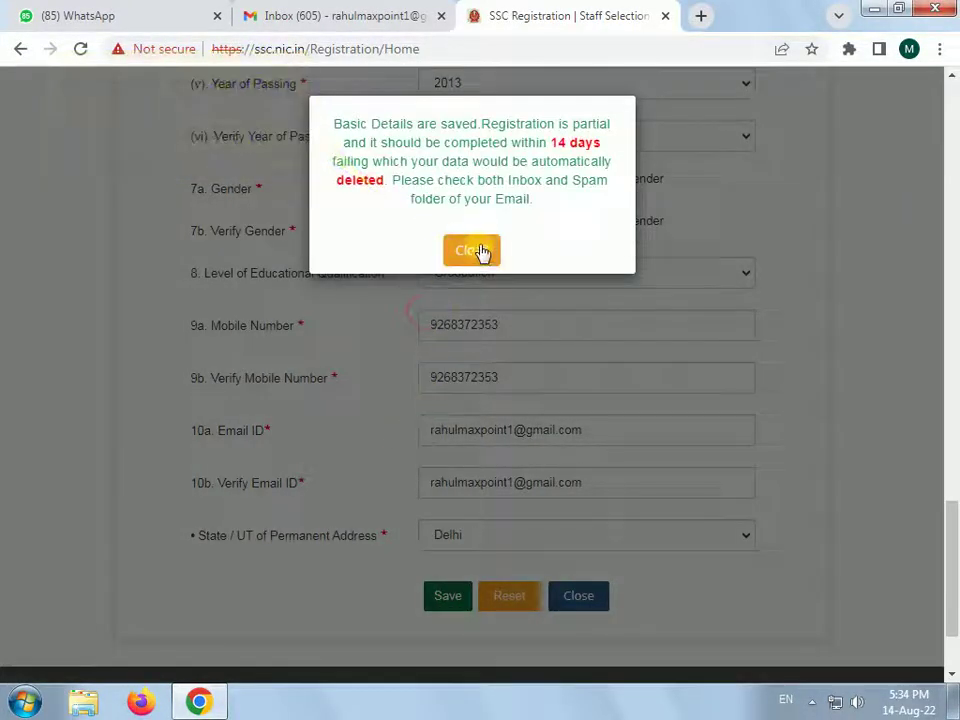
# - Save the registration, copy the issued registration number and acknowledge the 14-day notice
pyautogui.click(488, 257)
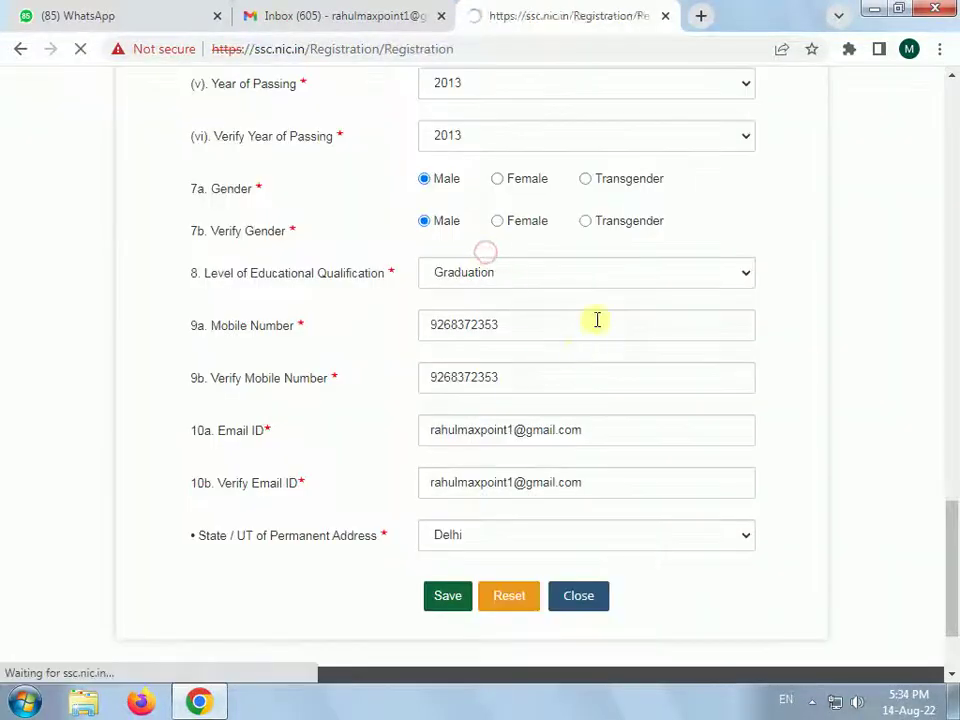
pyautogui.tripleClick(628, 378)
pyautogui.click(640, 388)
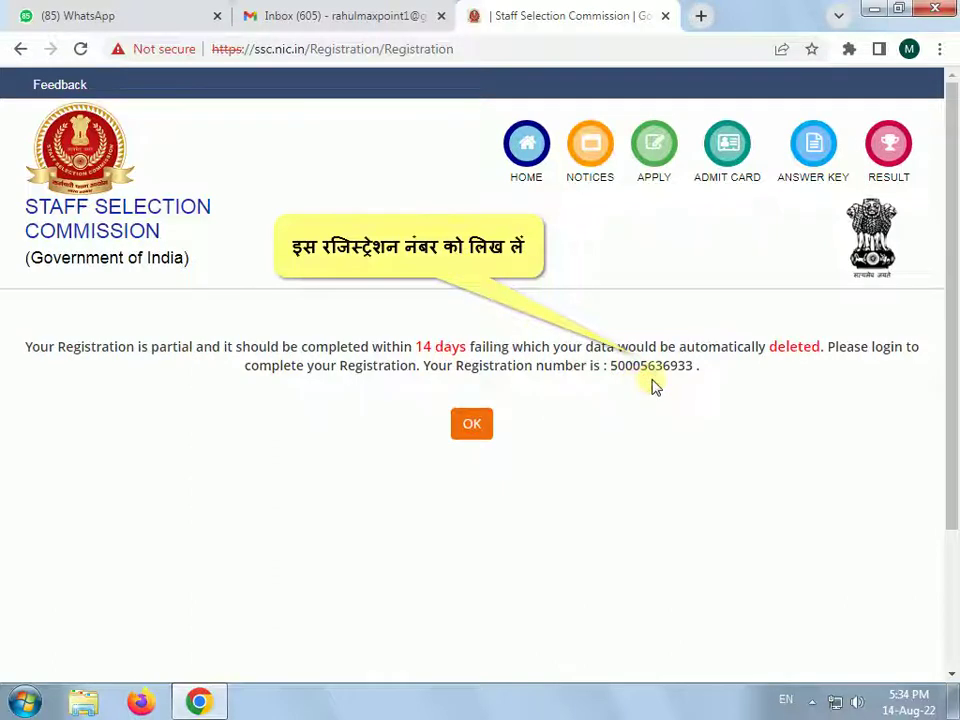
pyautogui.doubleClick(648, 367)
pyautogui.hotkey('ctrl', 'c')
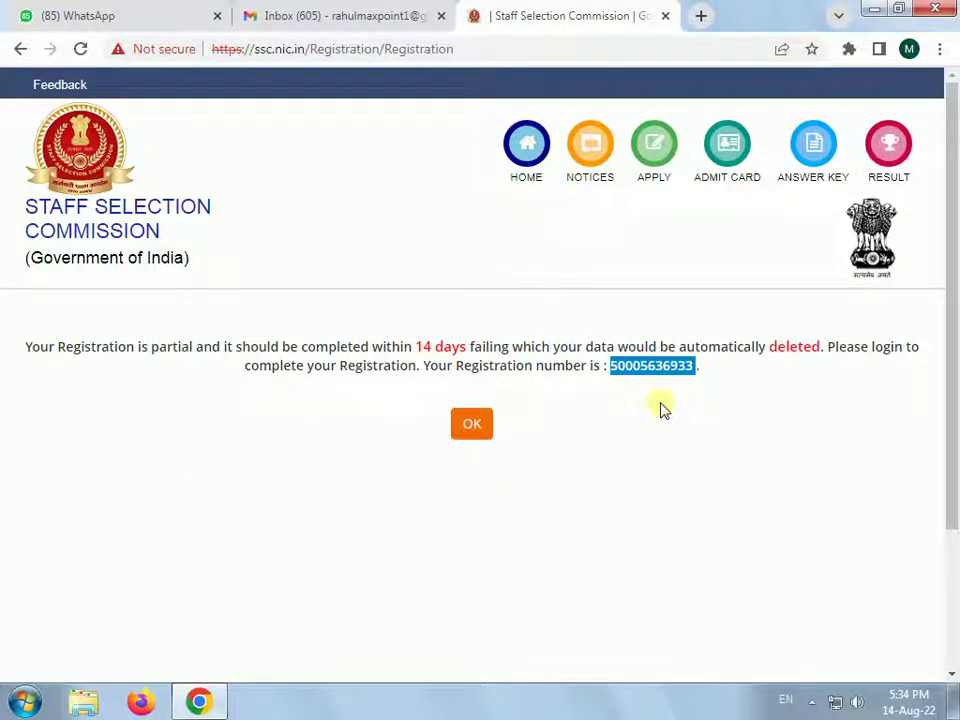
pyautogui.click(474, 424)
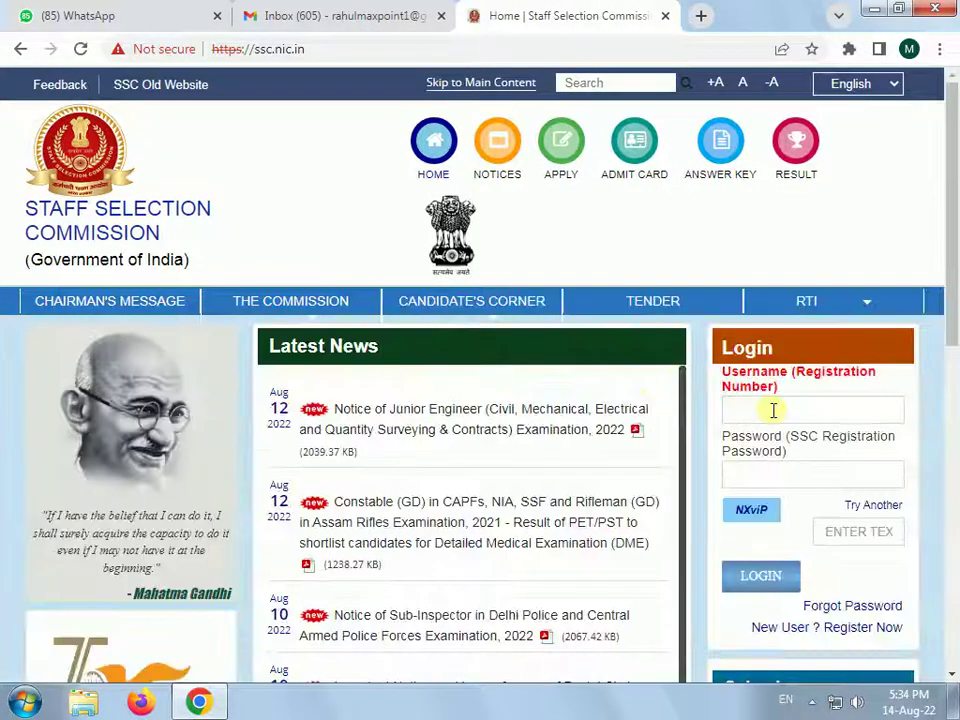
# - Open the SSC Registration Details email under Gmail's Updates, then return to the SSC login form
pyautogui.click(771, 407)
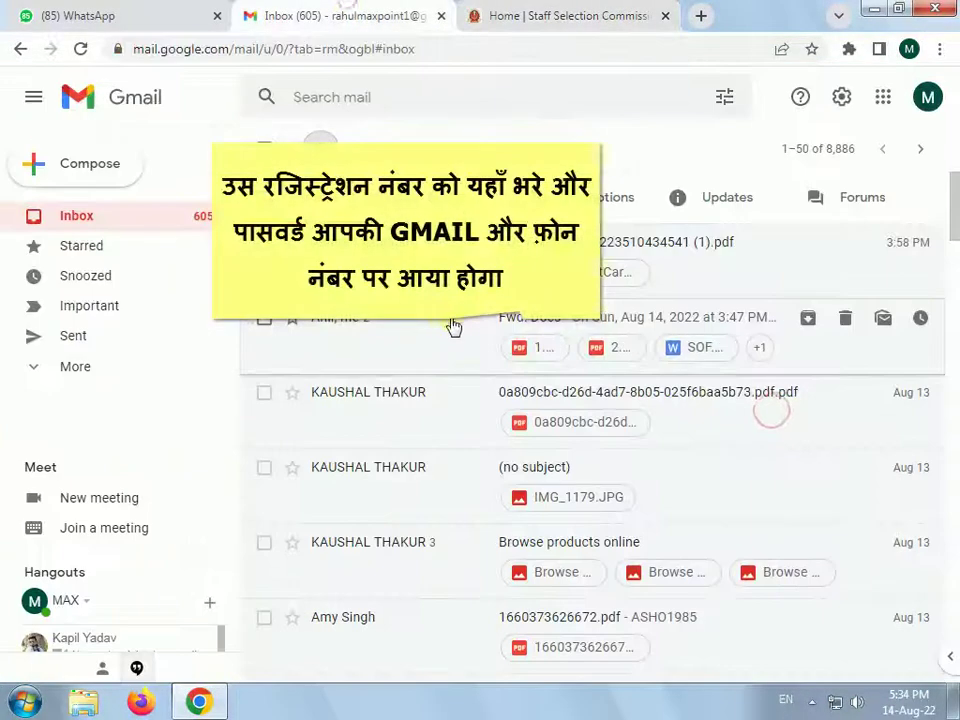
pyautogui.click(724, 205)
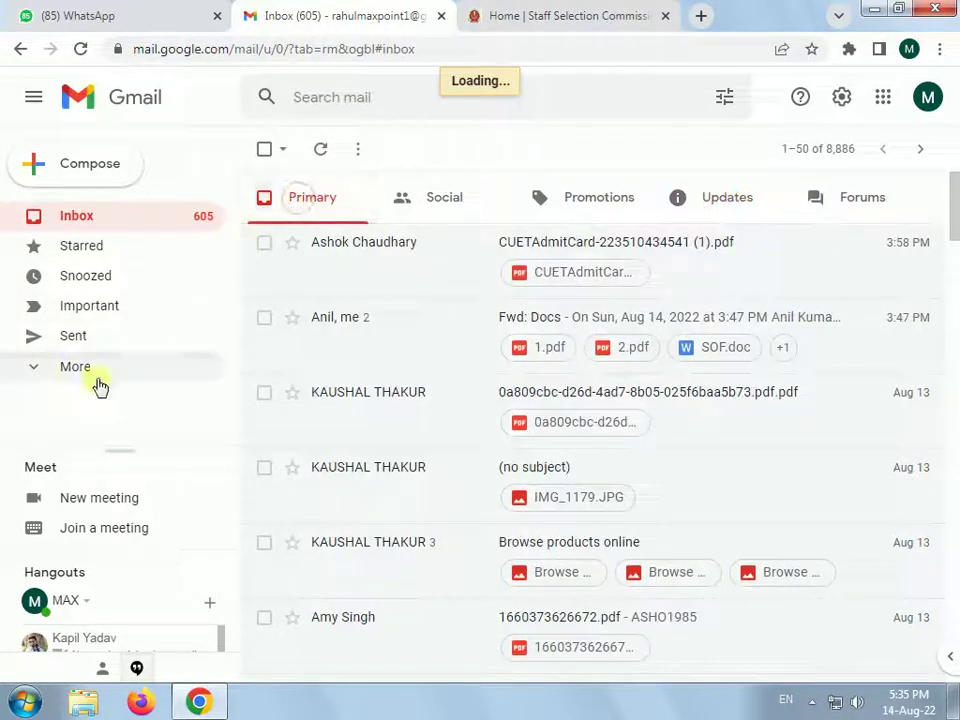
pyautogui.click(74, 366)
pyautogui.scroll(-2, 79, 369)
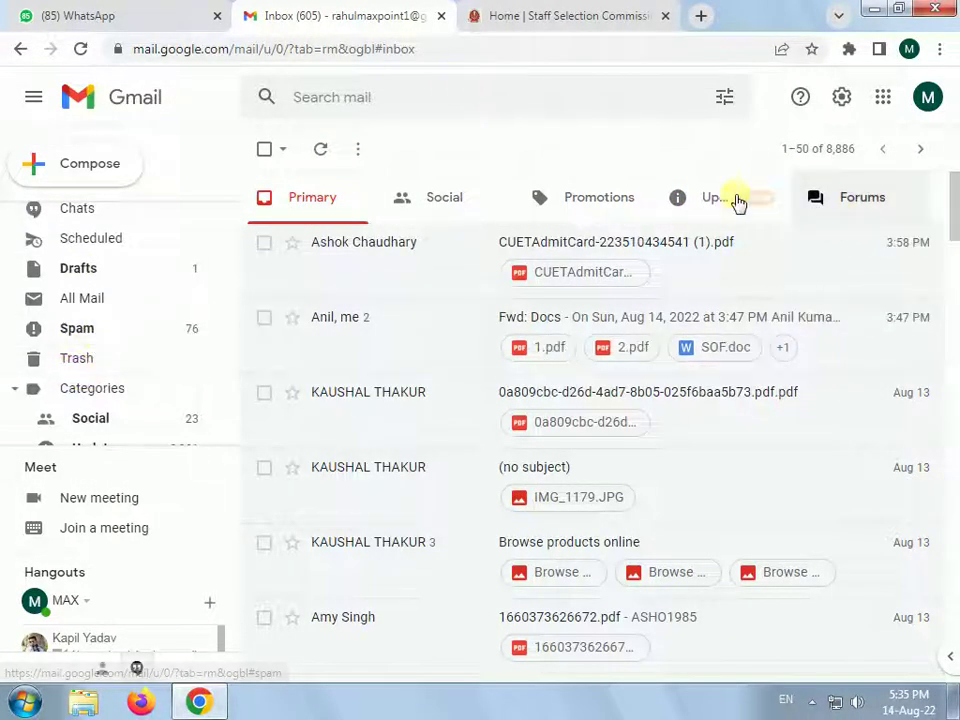
pyautogui.click(733, 199)
pyautogui.click(390, 242)
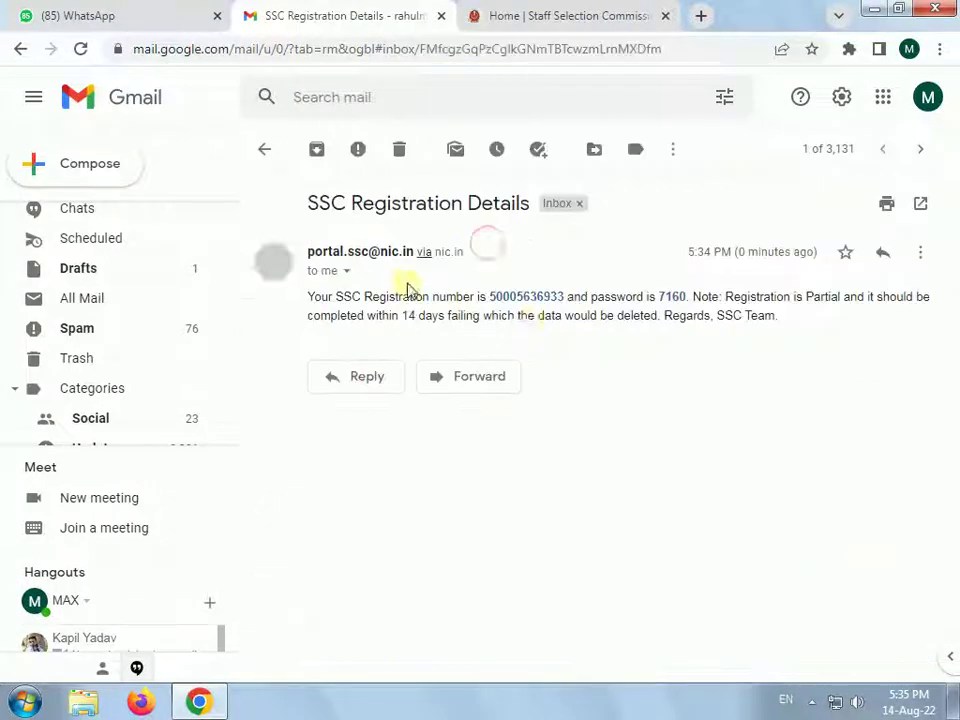
pyautogui.click(561, 15)
pyautogui.click(775, 402)
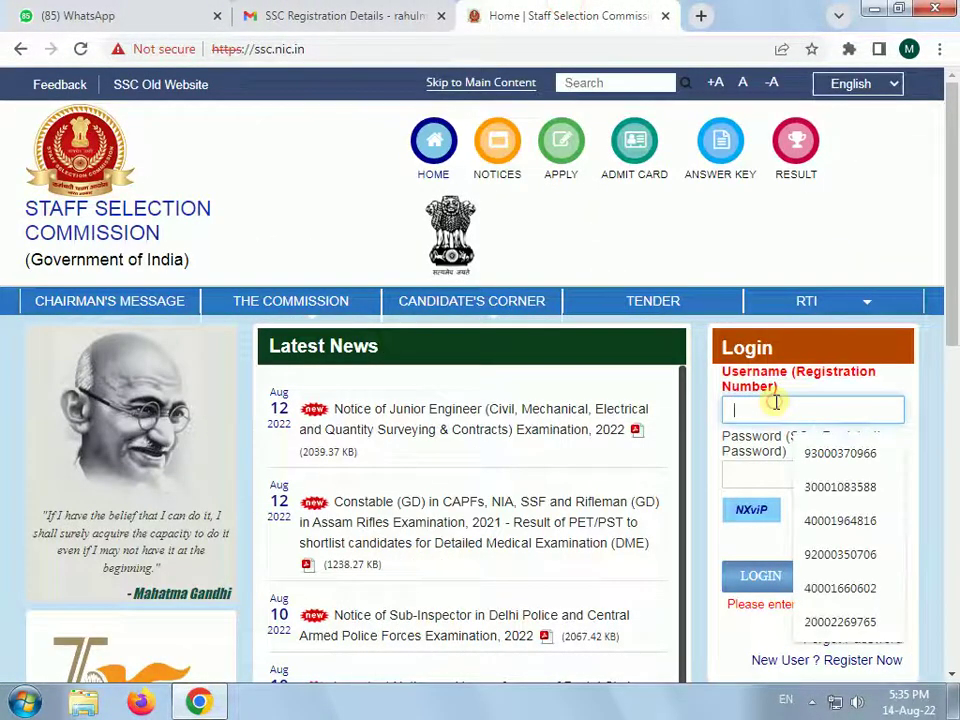
# - Fill the login form with the registration number, password and captcha text
pyautogui.hotkey('ctrl', 'v')
pyautogui.click(770, 468)
pyautogui.write('•••')
pyautogui.click(838, 533)
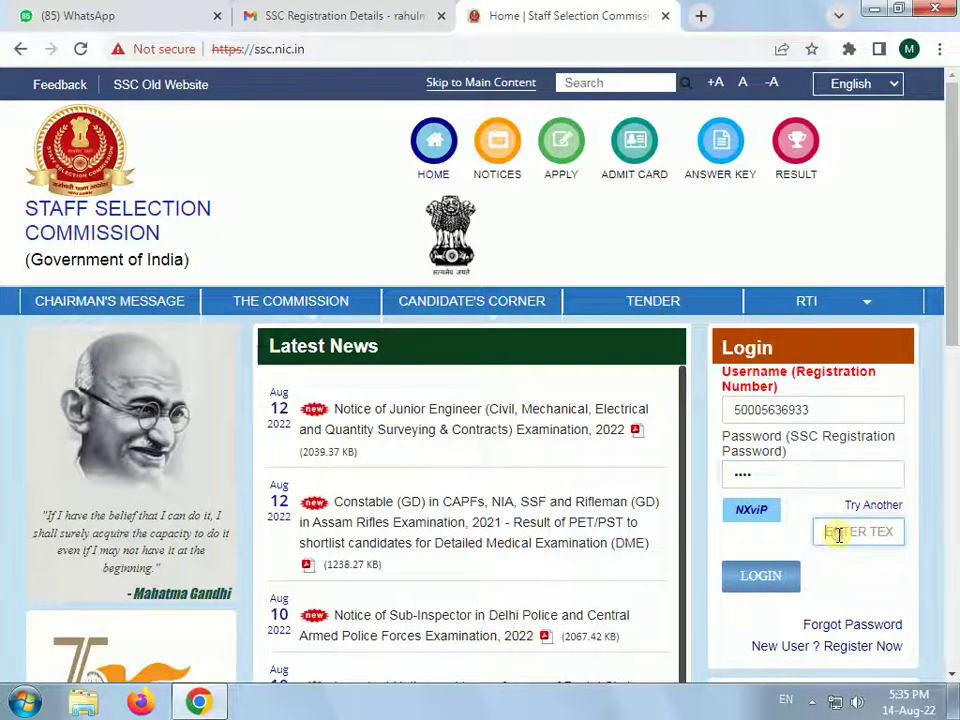
pyautogui.write('N')
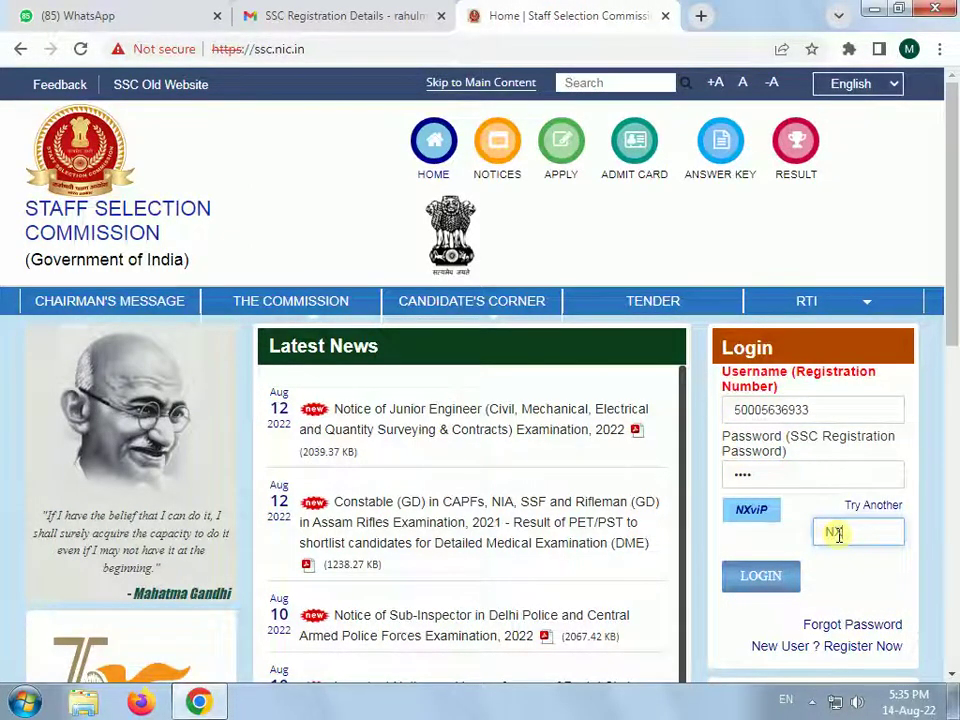
pyautogui.write('XviP')
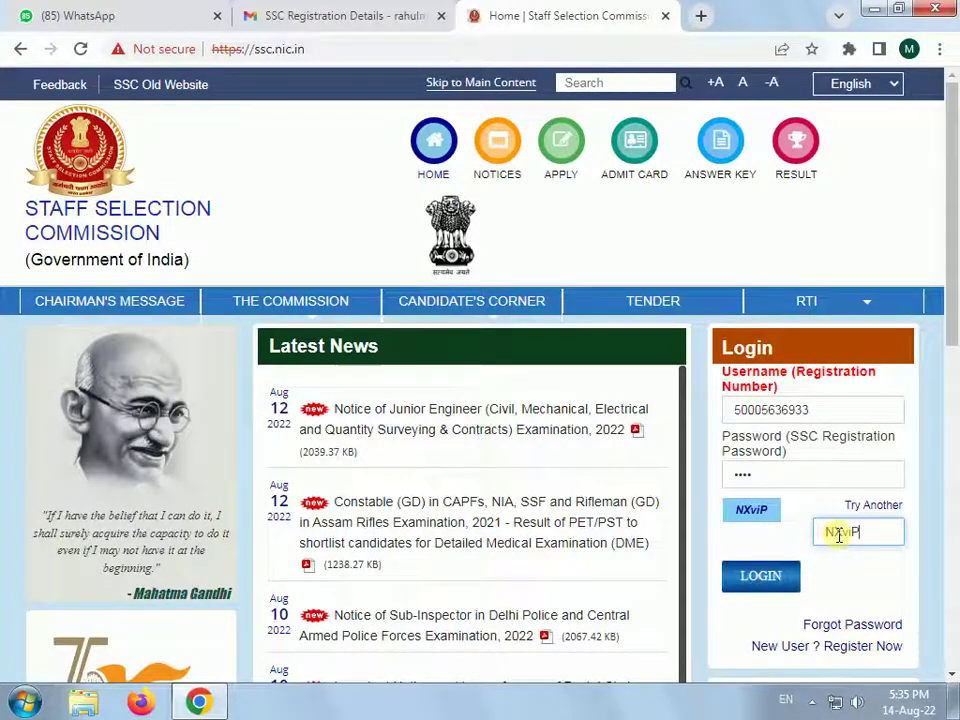
# - Copy the registration number from the email again and paste it into Username
pyautogui.hotkey('ctrl', 'shift', 'Tab')
pyautogui.doubleClick(526, 296)
pyautogui.hotkey('ctrl', 'c')
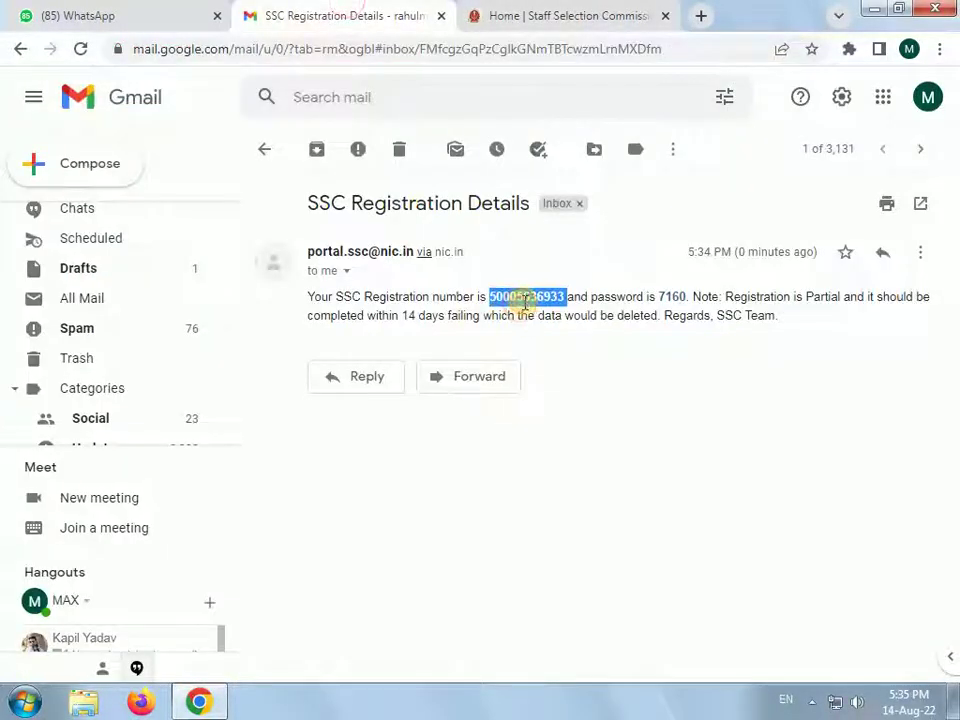
pyautogui.click(556, 14)
pyautogui.click(761, 406)
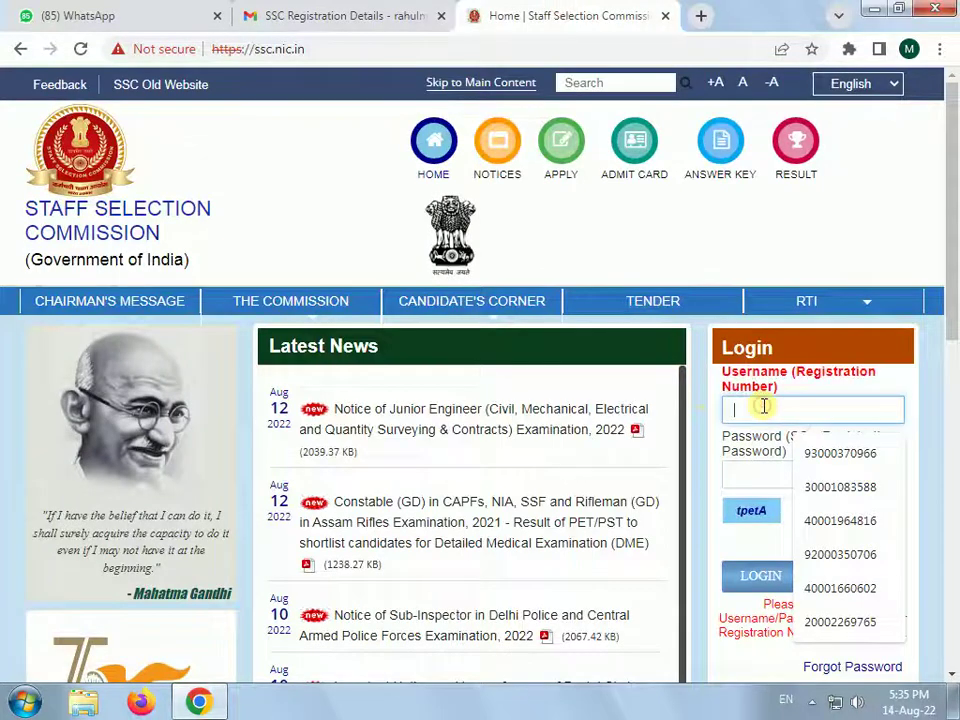
pyautogui.hotkey('ctrl', 'v')
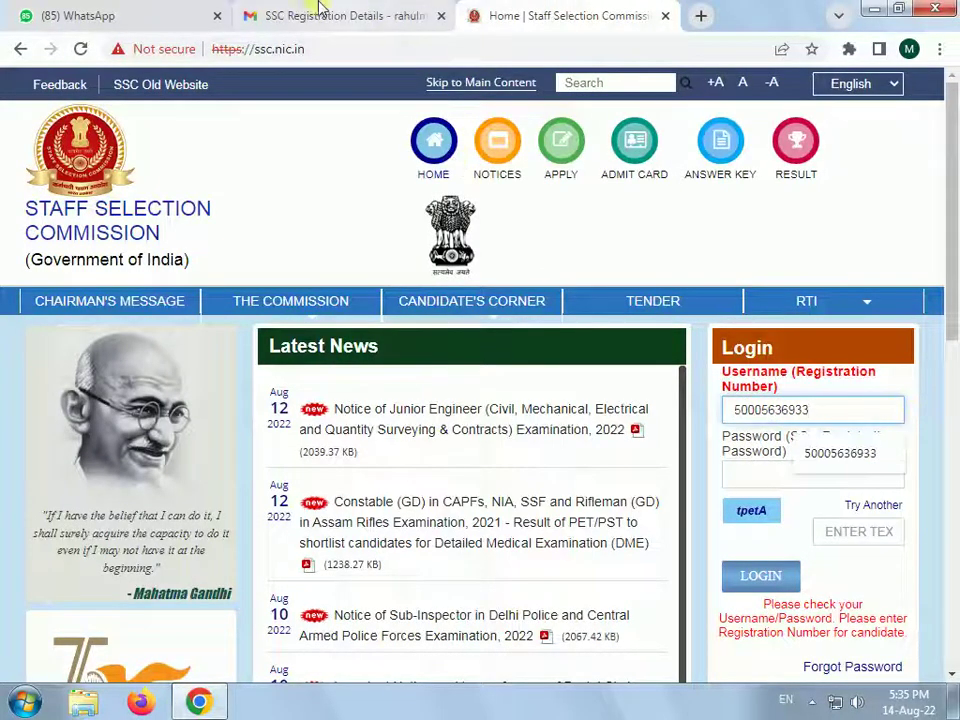
# - Enter the emailed password and the new captcha text, then submit the login
pyautogui.click(317, 14)
pyautogui.hotkey('ctrl', 'Tab')
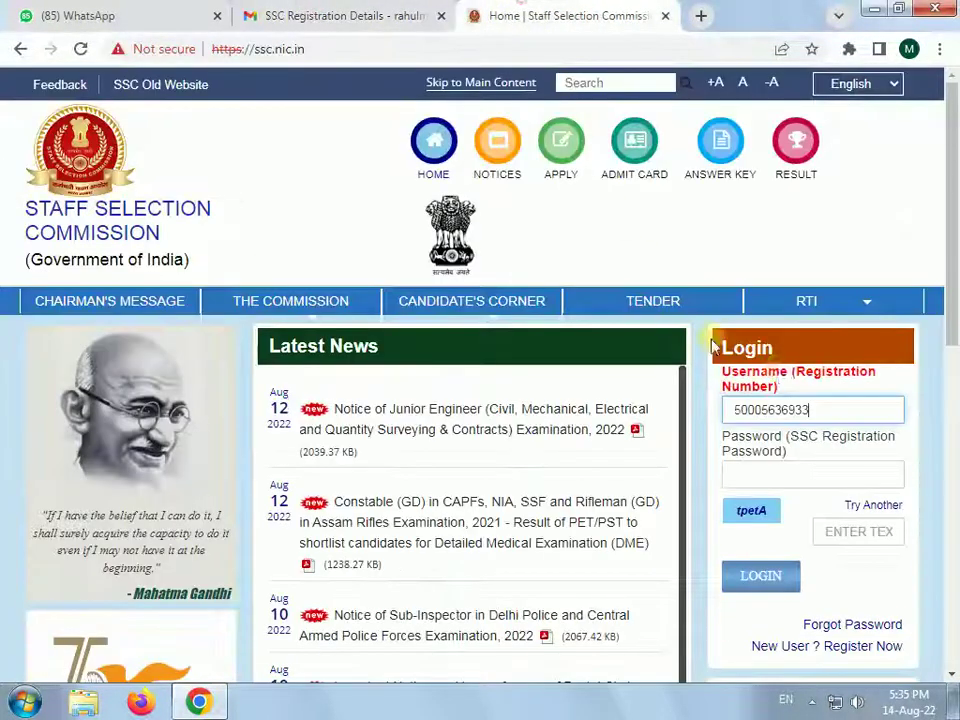
pyautogui.click(829, 478)
pyautogui.click(837, 536)
pyautogui.write('t')
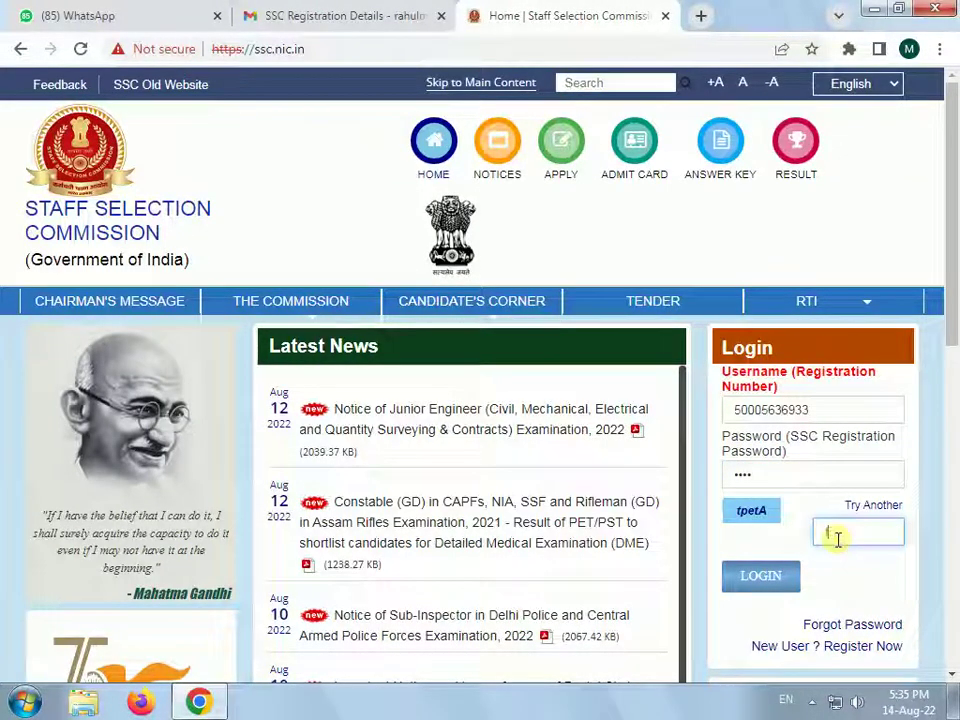
pyautogui.write('petA')
pyautogui.click(760, 575)
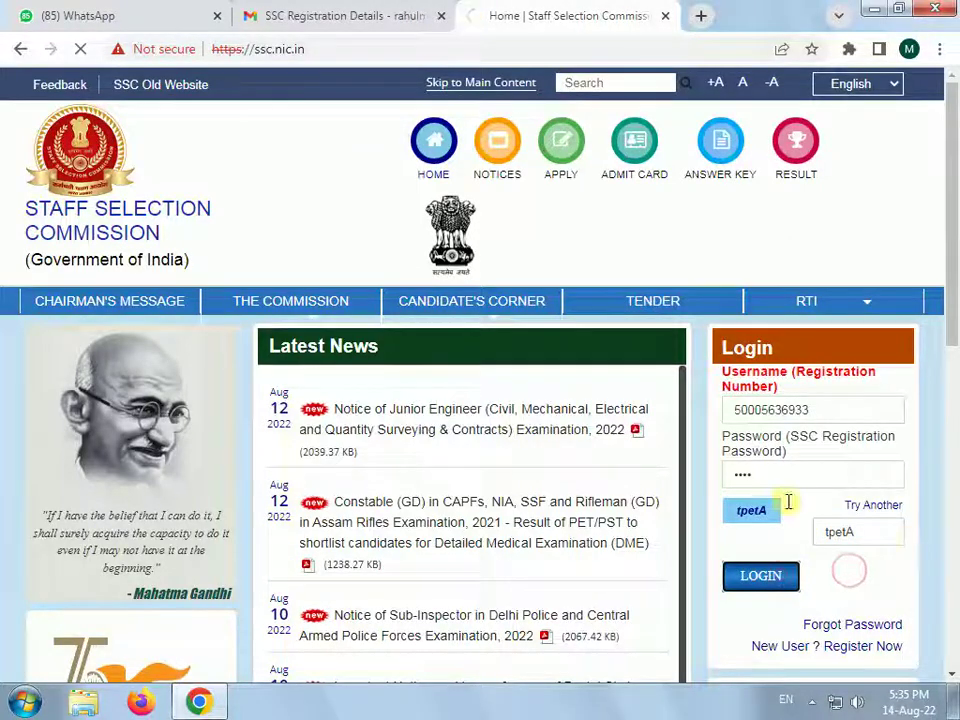
# - Paste the emailed temporary password into the old password field
pyautogui.scroll(-3, 583, 478)
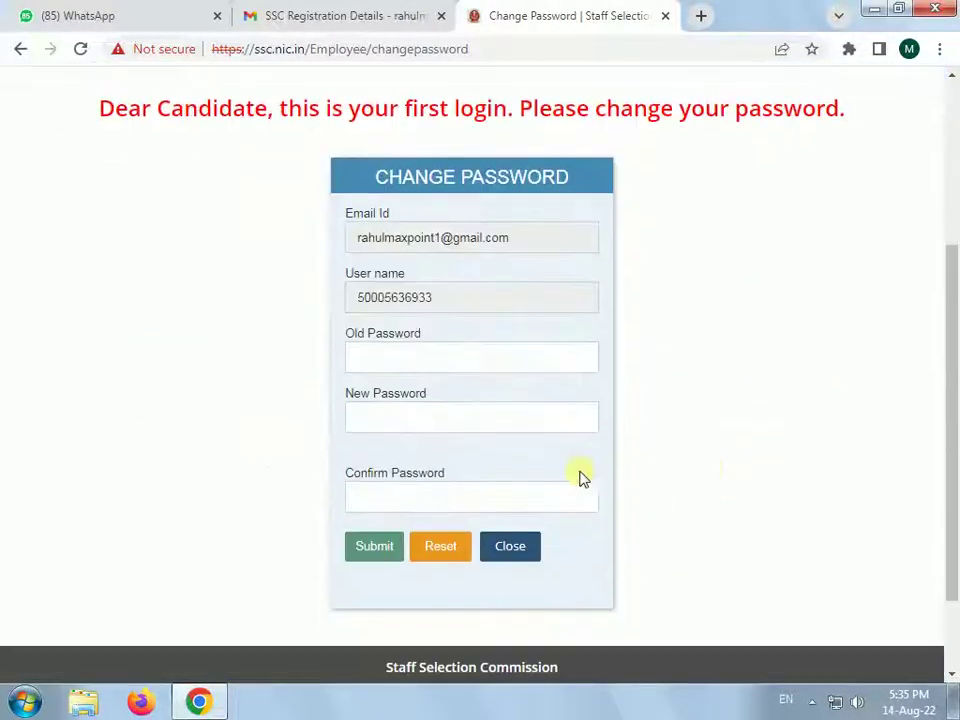
pyautogui.click(413, 362)
pyautogui.click(340, 15)
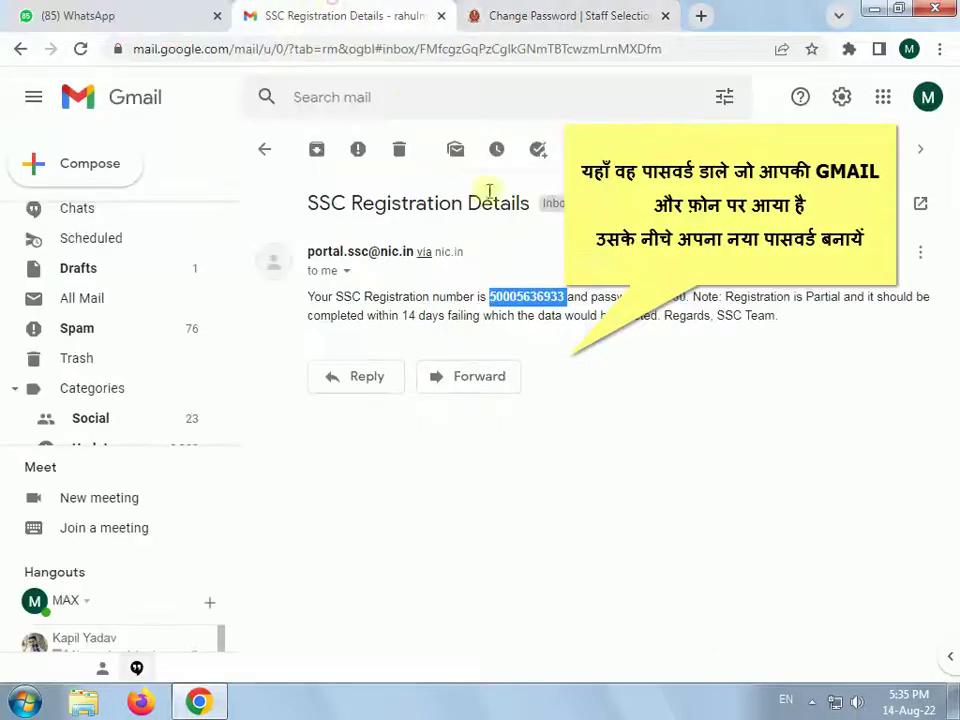
pyautogui.click(562, 16)
pyautogui.hotkey('ctrl', 'v')
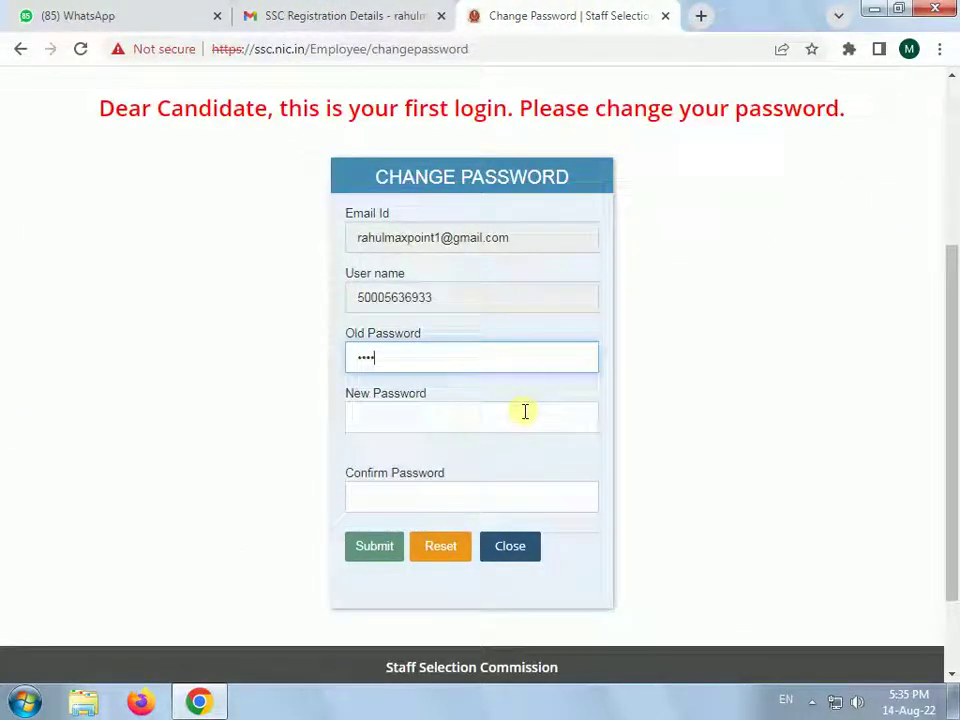
# - Enter a new password that meets the requirements, confirm it correctly, and submit the change
pyautogui.click(524, 411)
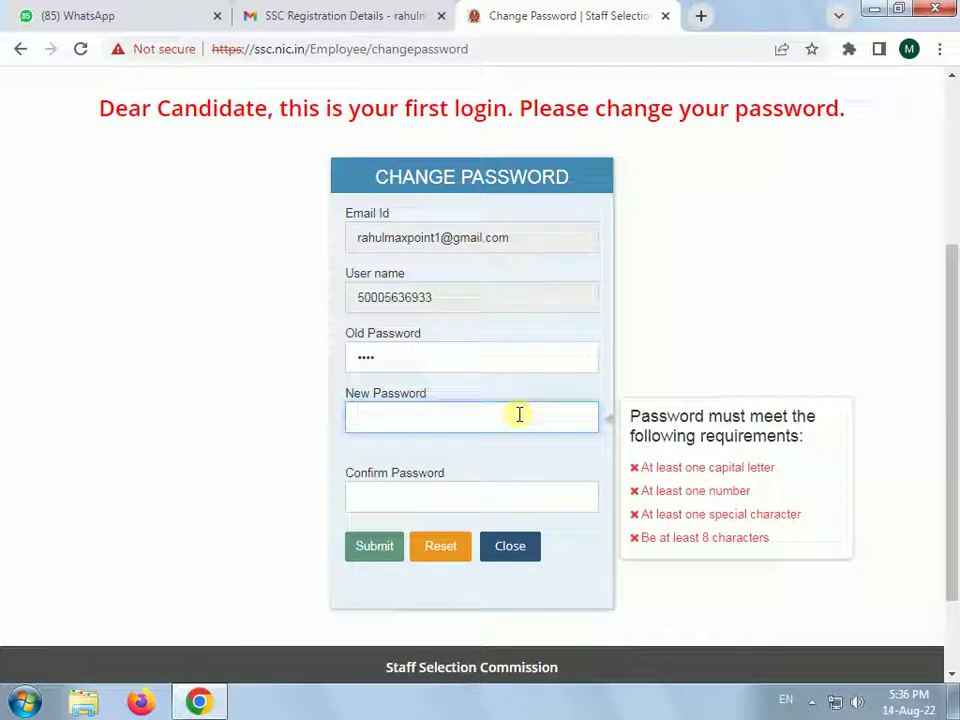
pyautogui.press('Tab')
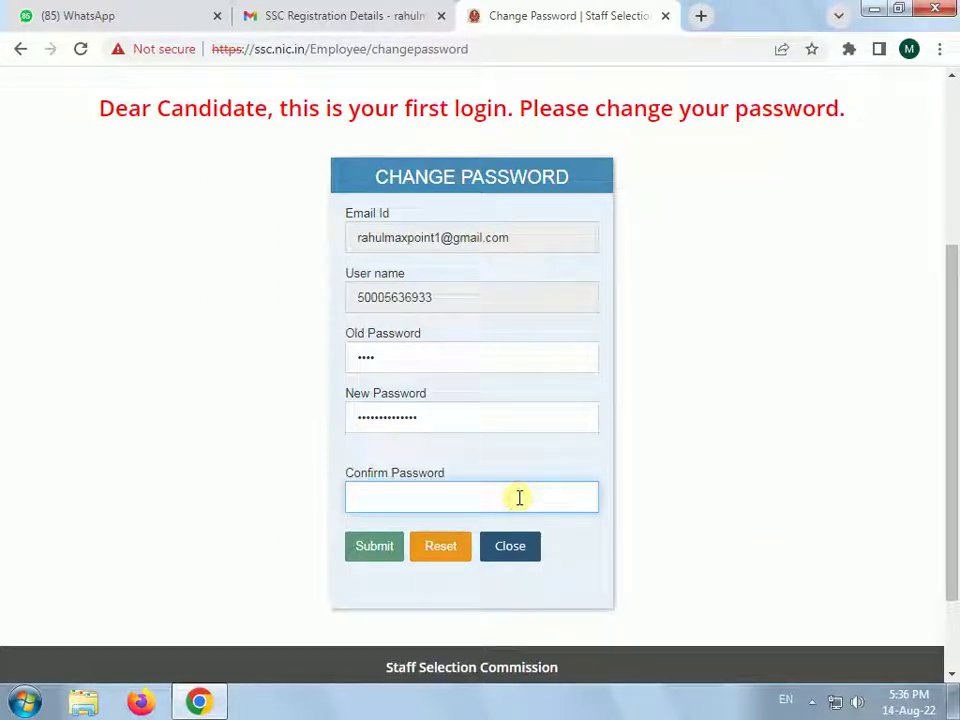
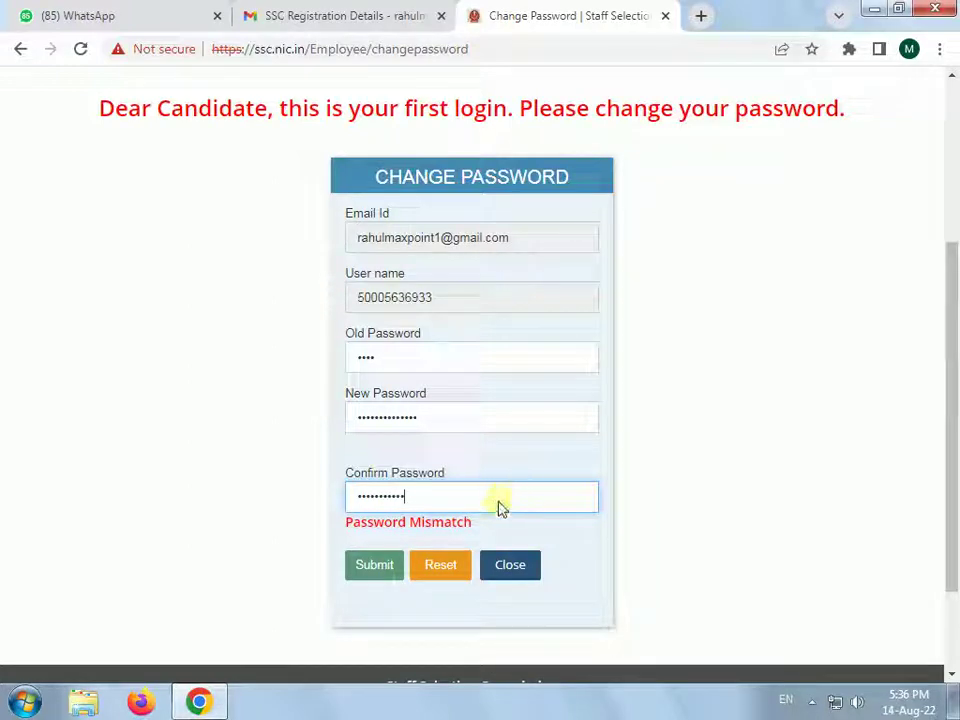
pyautogui.doubleClick(500, 501)
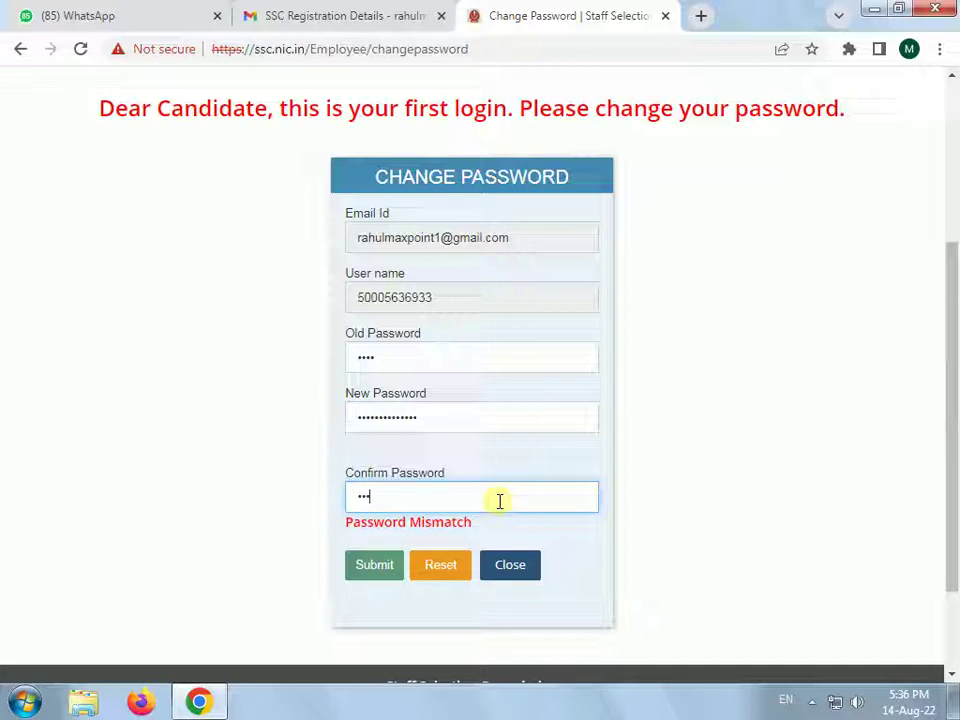
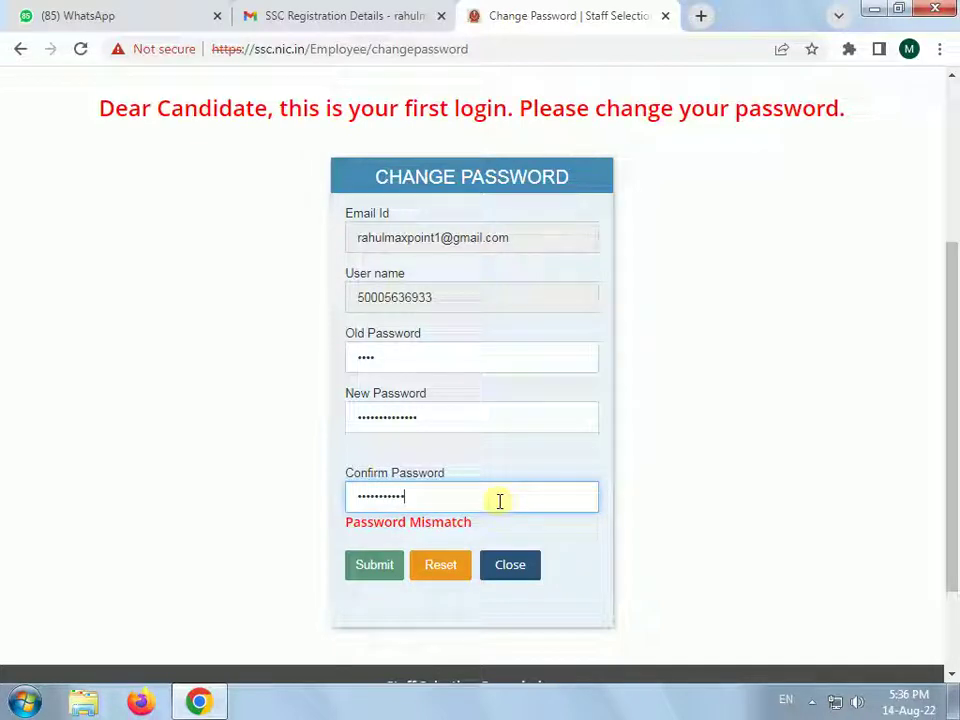
pyautogui.press('Tab')
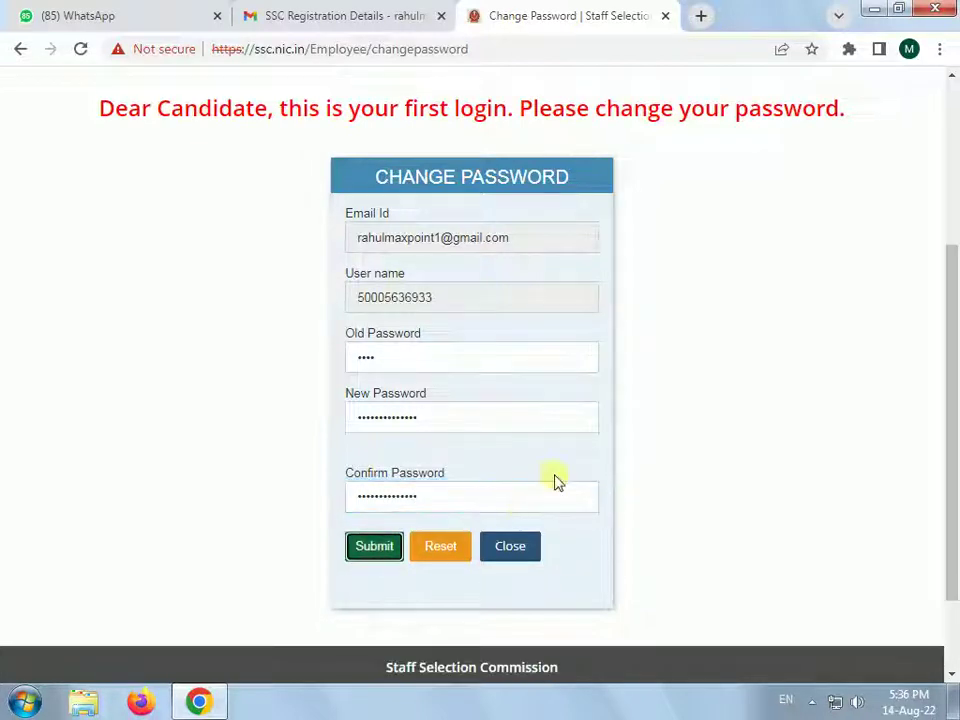
pyautogui.scroll(1, 558, 481)
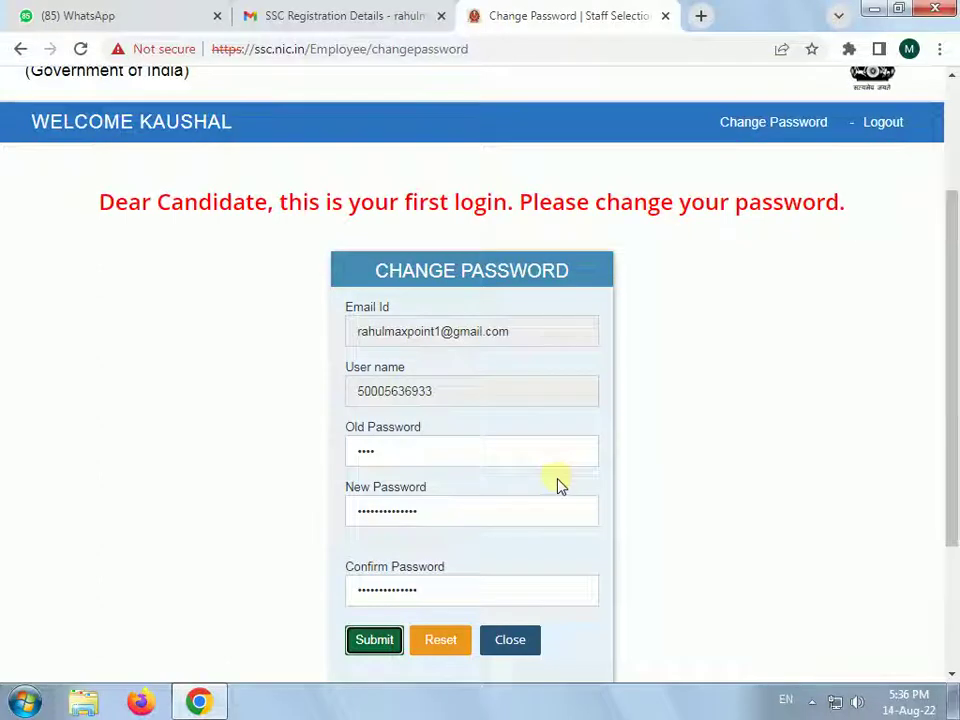
pyautogui.click(376, 648)
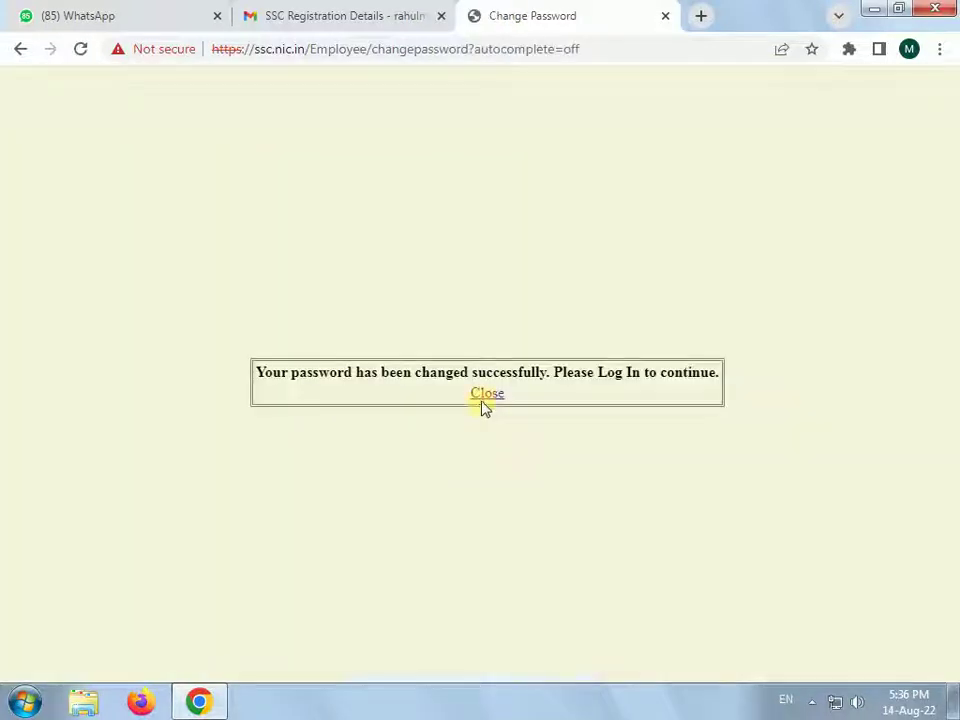
# - Dismiss the success message and log in with the registration number, new password and displayed captcha
pyautogui.click(484, 395)
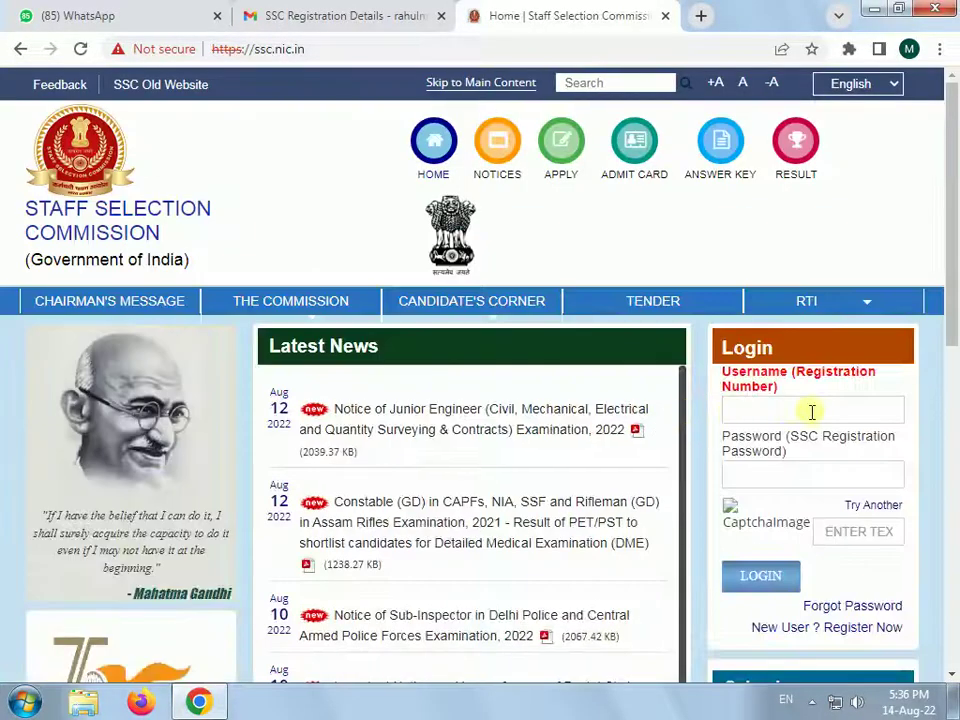
pyautogui.click(800, 408)
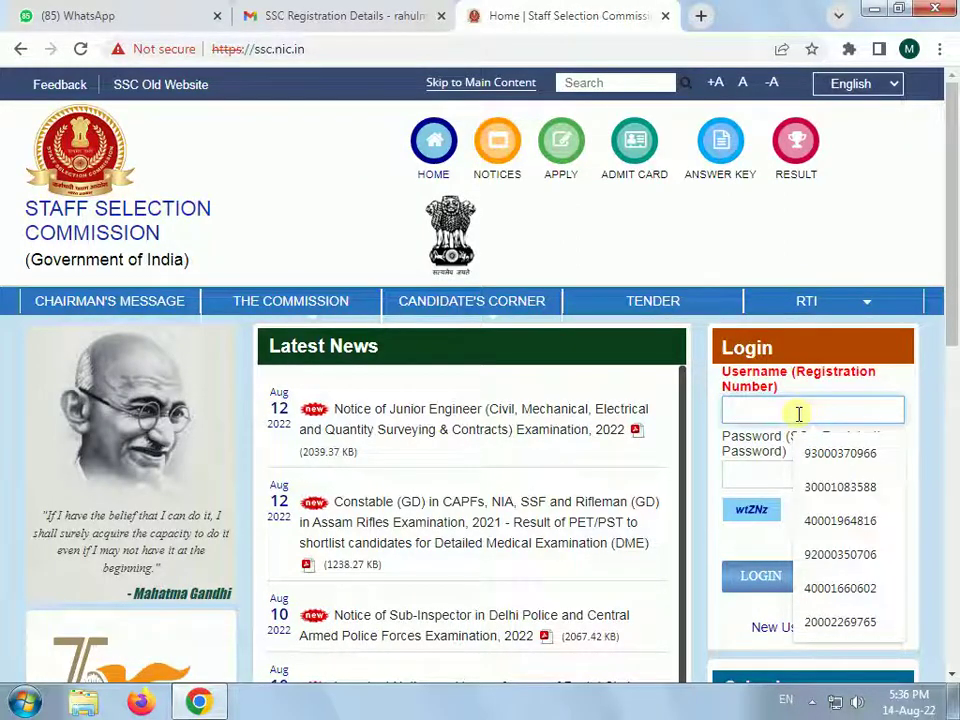
pyautogui.hotkey('ctrl', 'v')
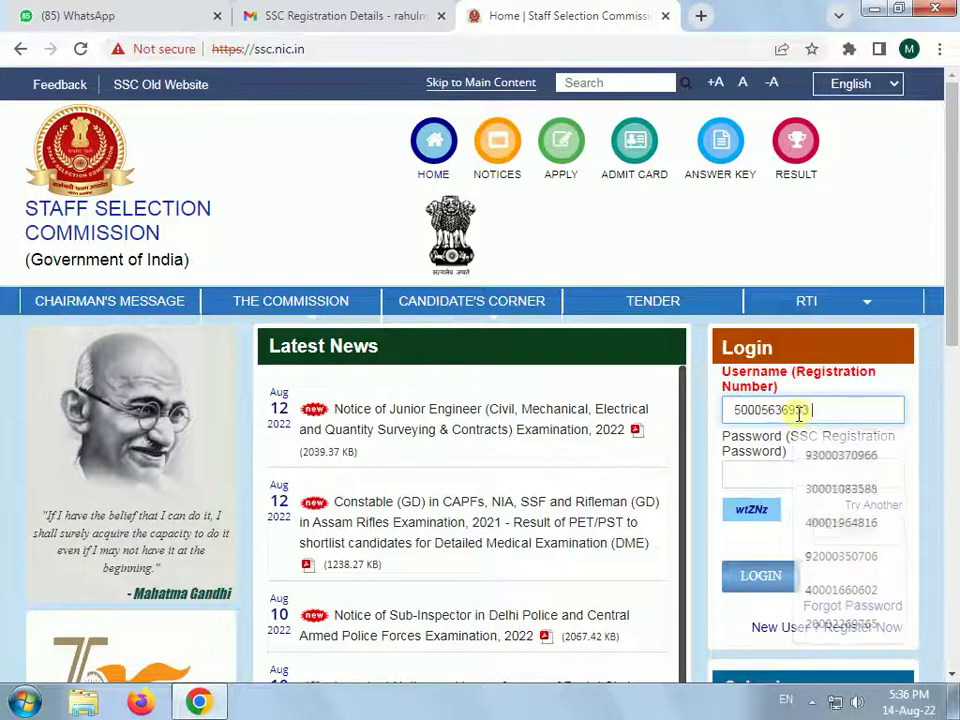
pyautogui.press('Tab')
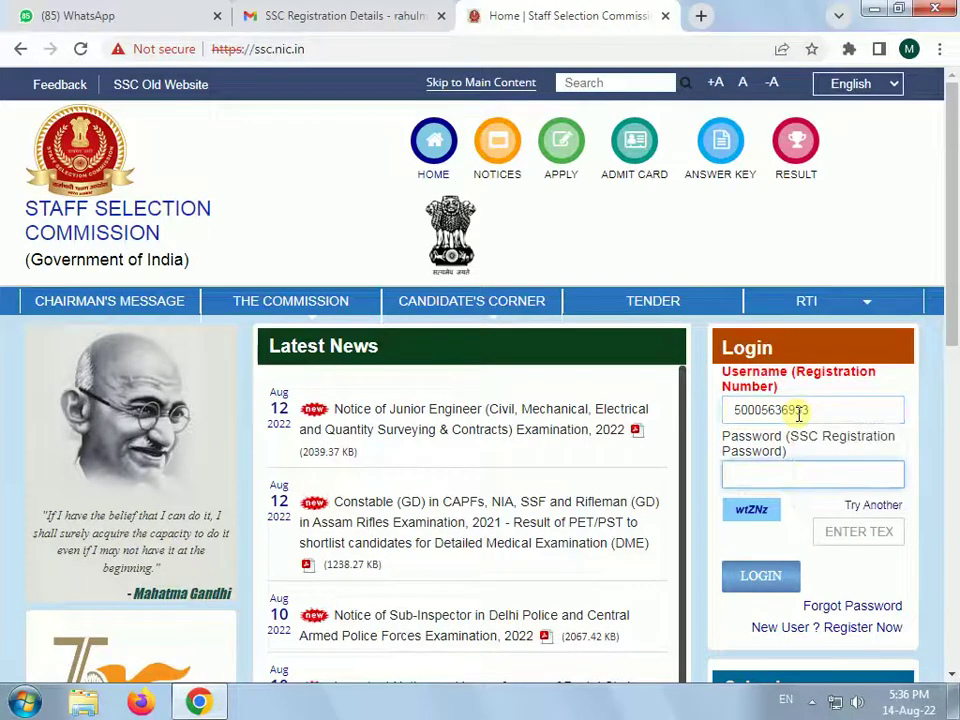
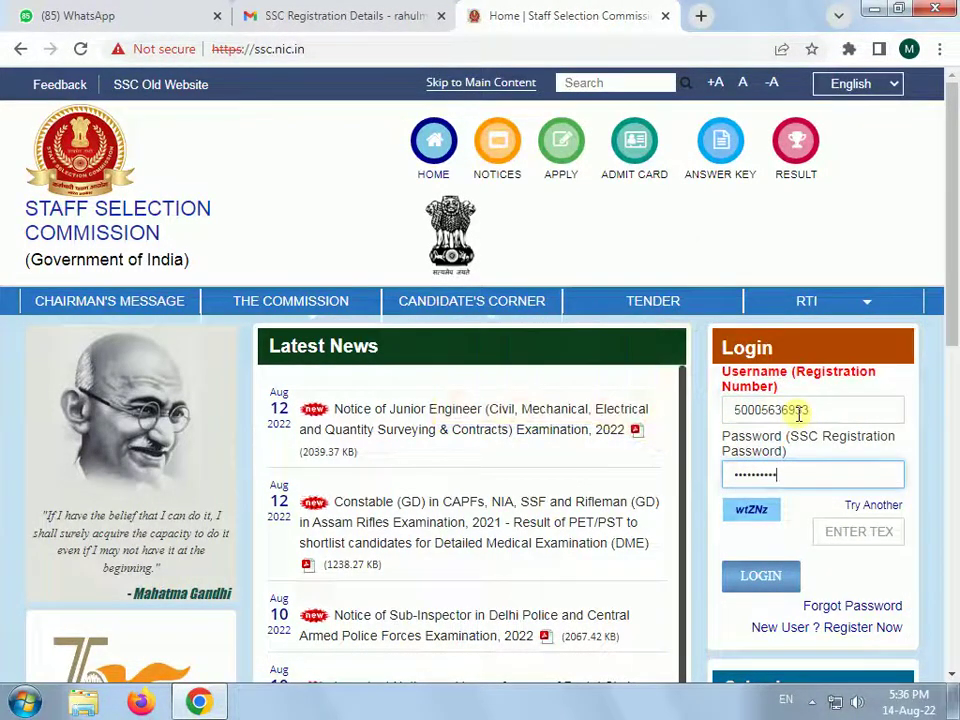
pyautogui.click(833, 534)
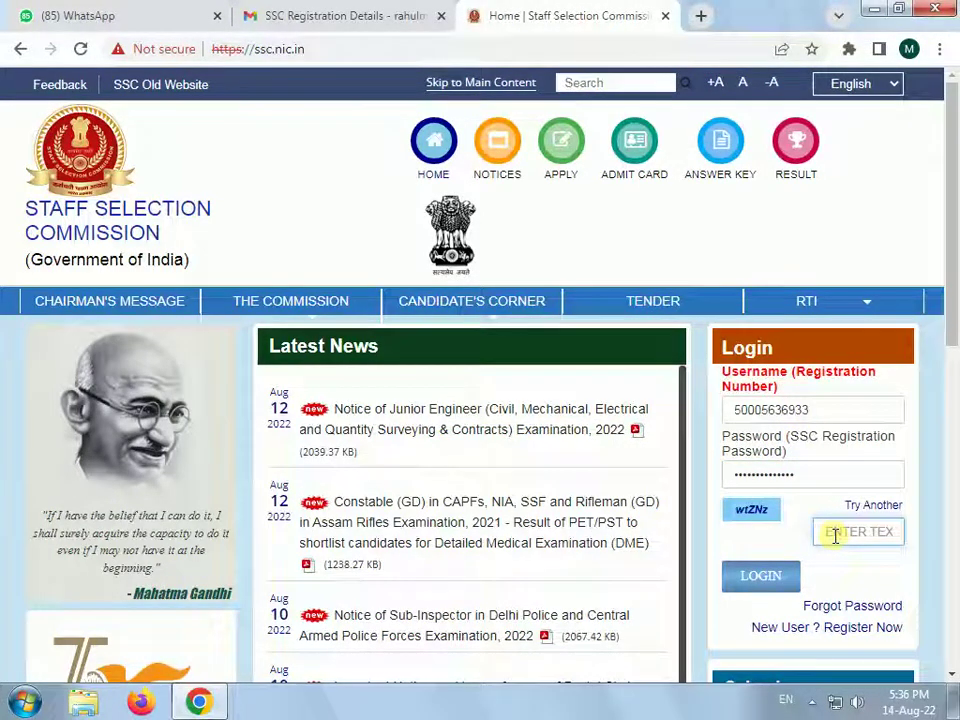
pyautogui.write('wtZNz')
pyautogui.click(778, 578)
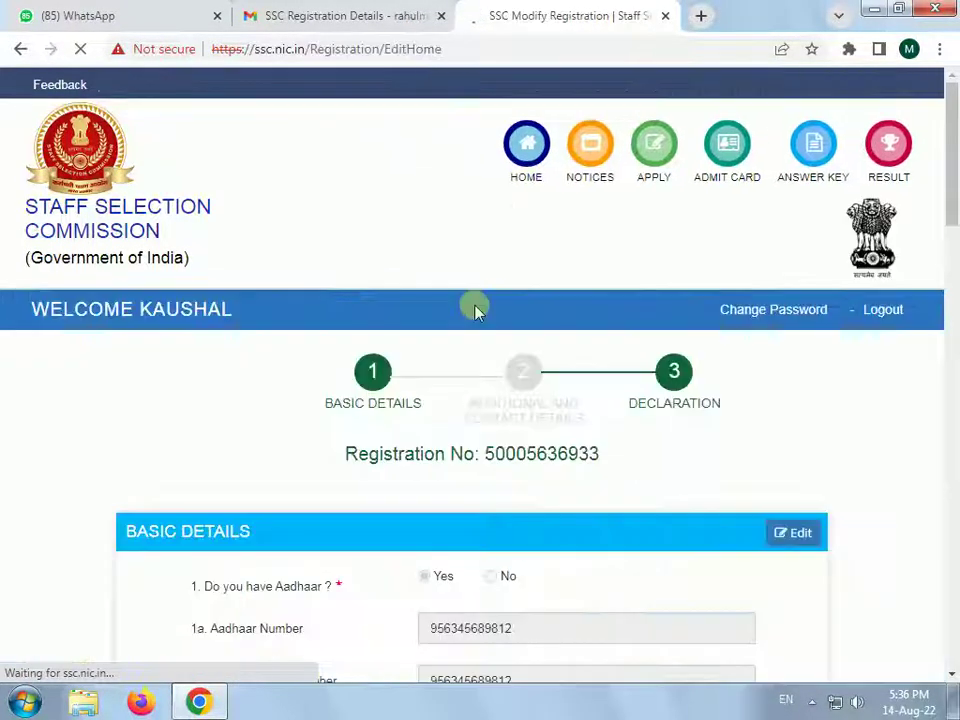
# - Review the pre-filled Basic Details and continue to step 2, Additional and Contact Details
pyautogui.scroll(-7, 638, 315)
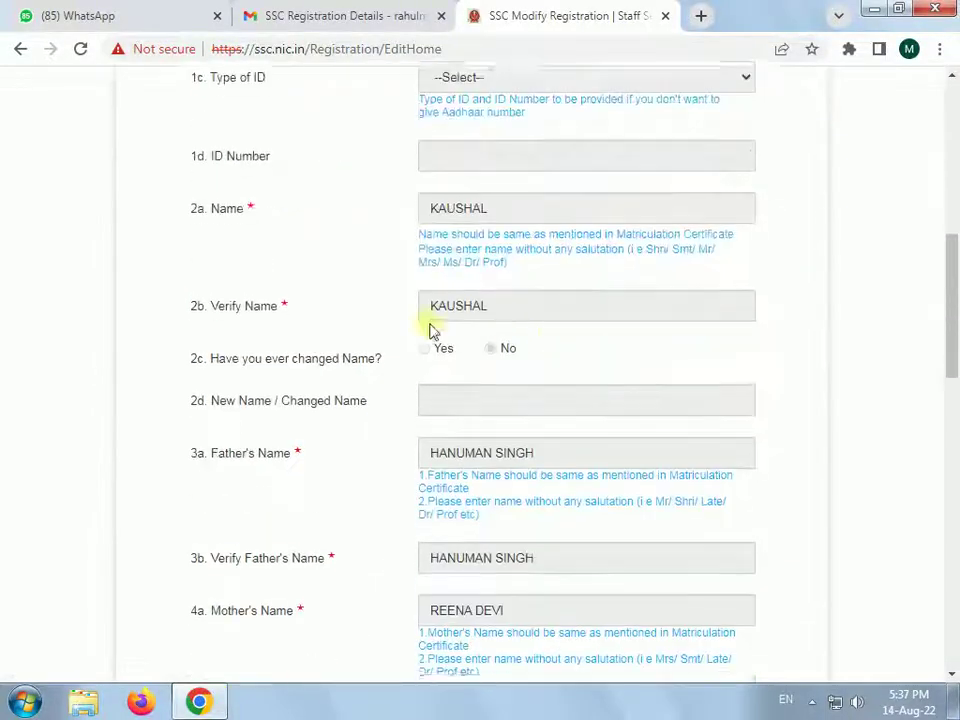
pyautogui.scroll(-12, 507, 333)
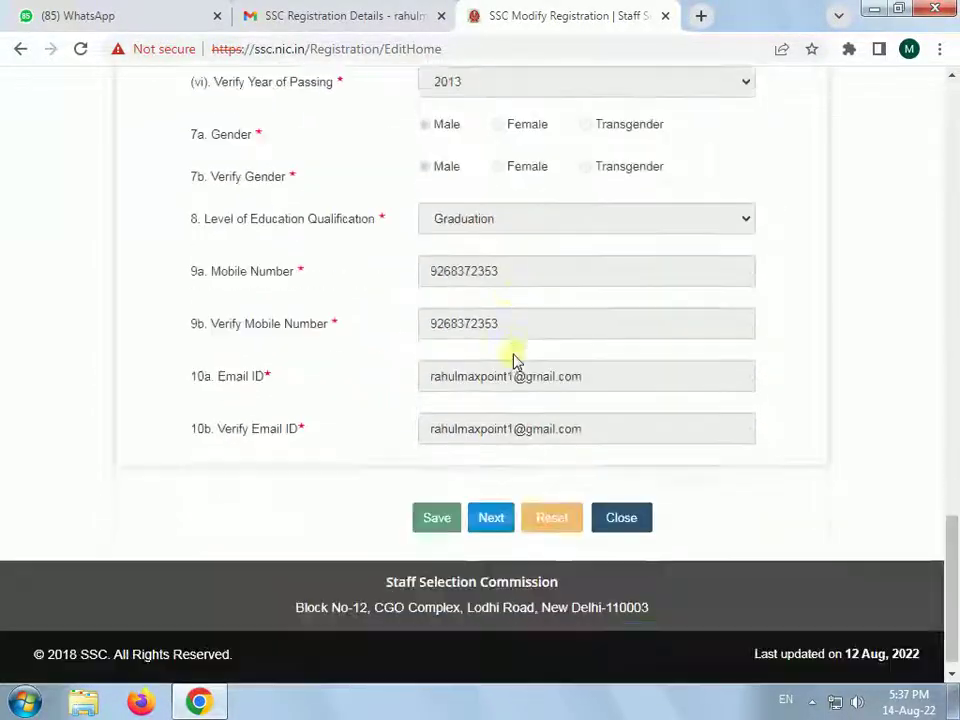
pyautogui.scroll(3, 510, 369)
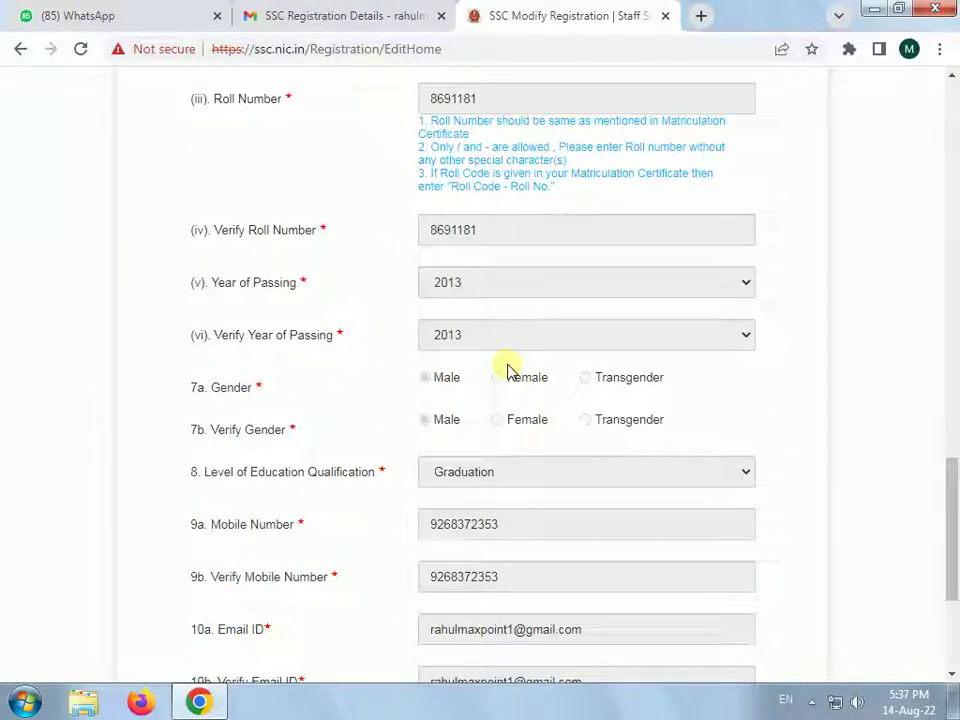
pyautogui.scroll(-3, 508, 370)
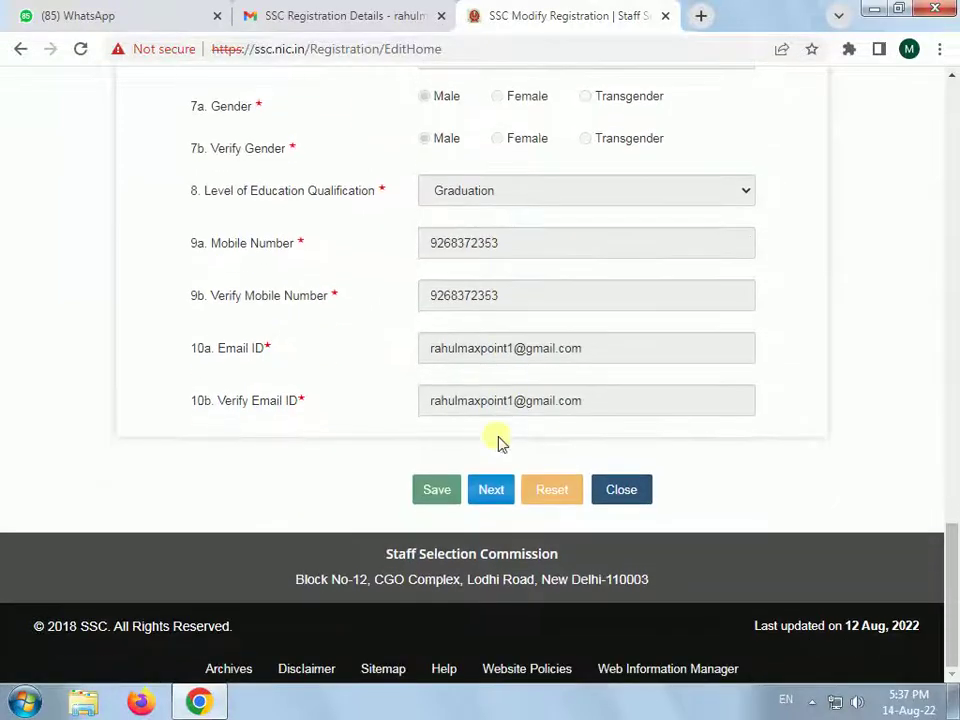
pyautogui.click(490, 490)
pyautogui.scroll(5, 499, 321)
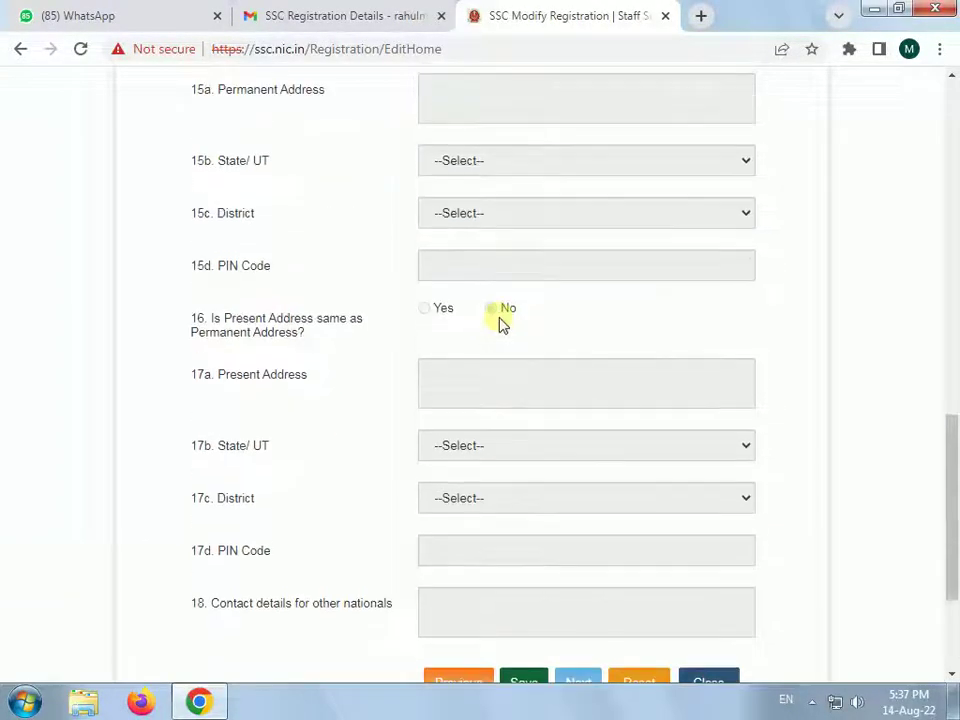
pyautogui.scroll(6, 520, 362)
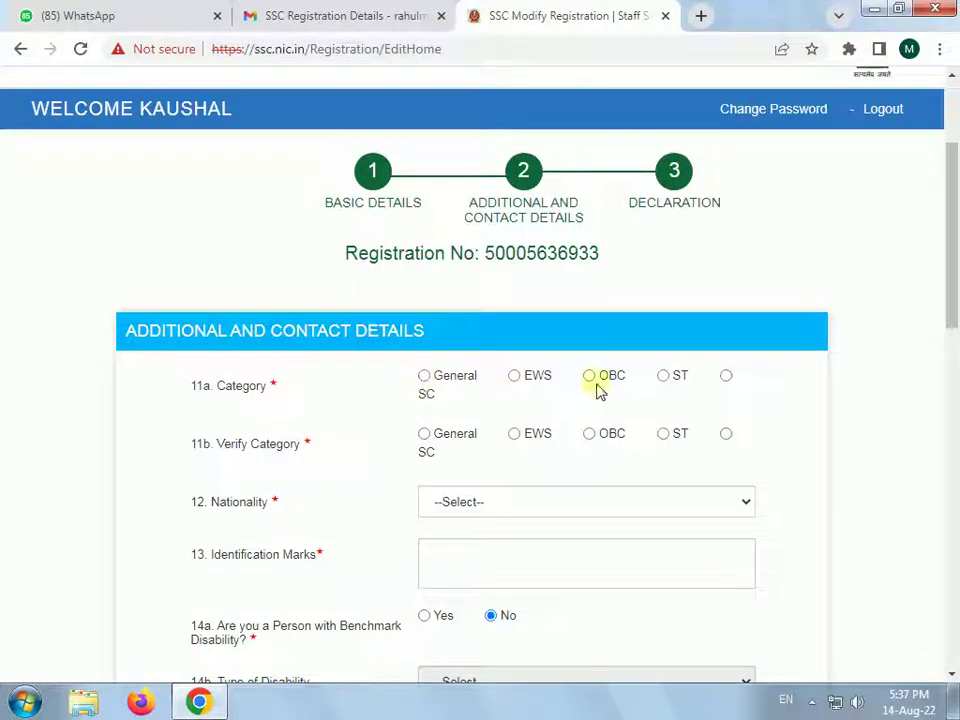
# - Choose General for Category and Verify Category, Citizen of India nationality, and NA identification marks
pyautogui.click(425, 385)
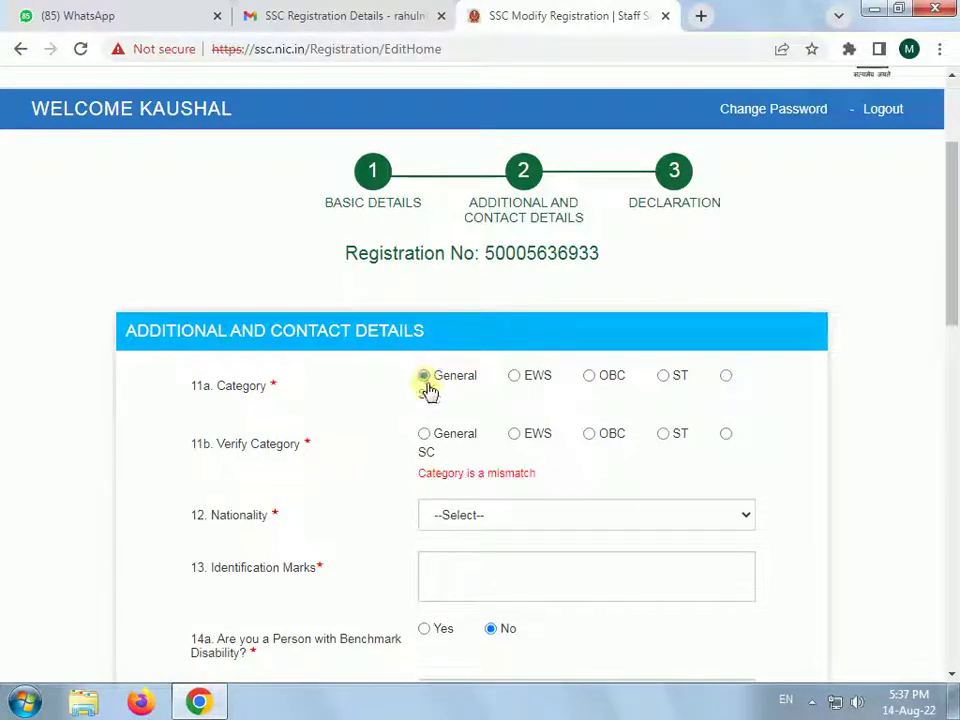
pyautogui.click(424, 433)
pyautogui.scroll(-3, 500, 430)
pyautogui.click(452, 314)
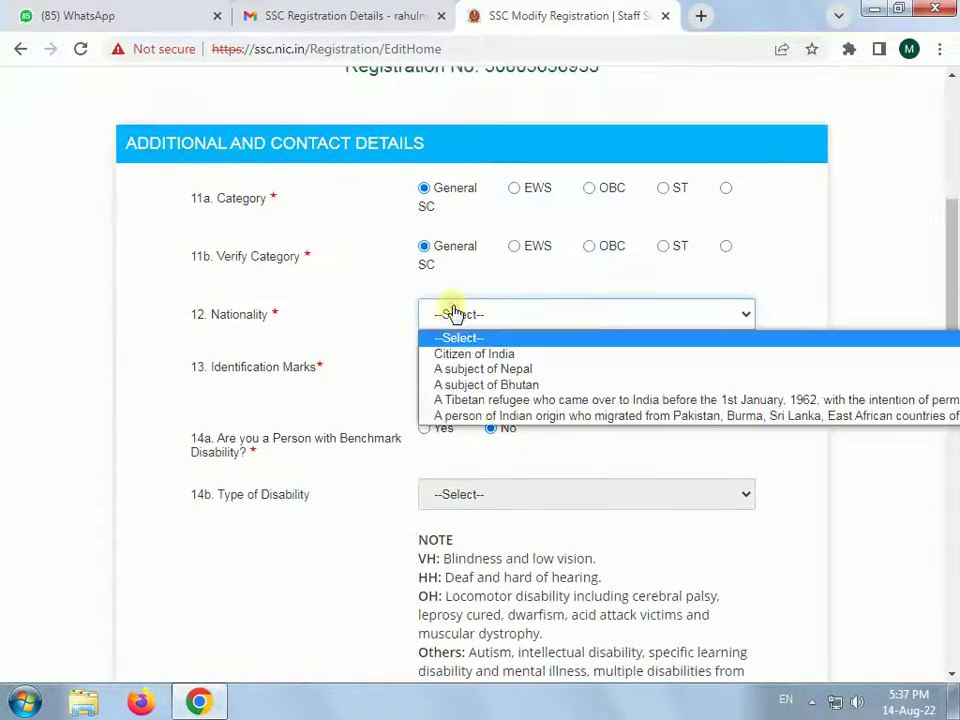
pyautogui.click(474, 353)
pyautogui.click(497, 371)
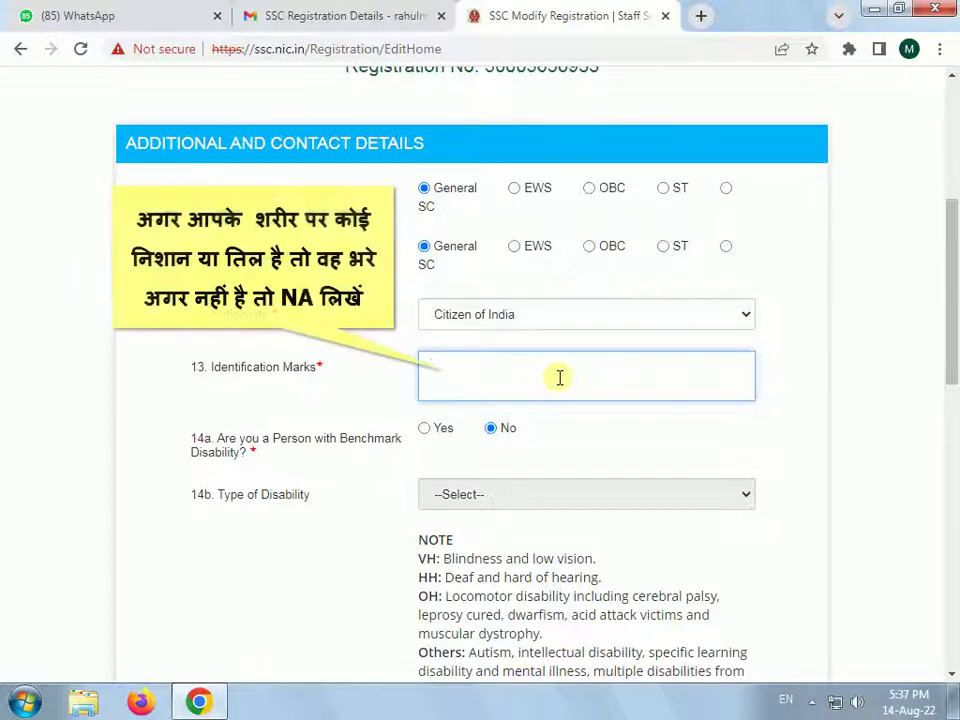
pyautogui.write('NA')
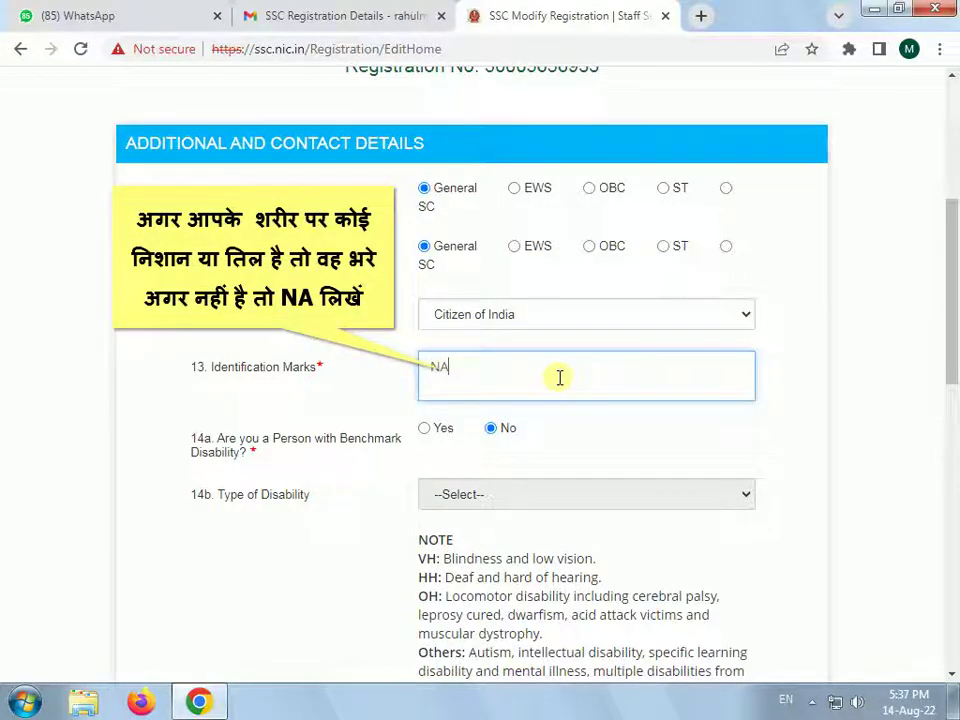
pyautogui.scroll(-2, 705, 441)
pyautogui.scroll(-3, 700, 439)
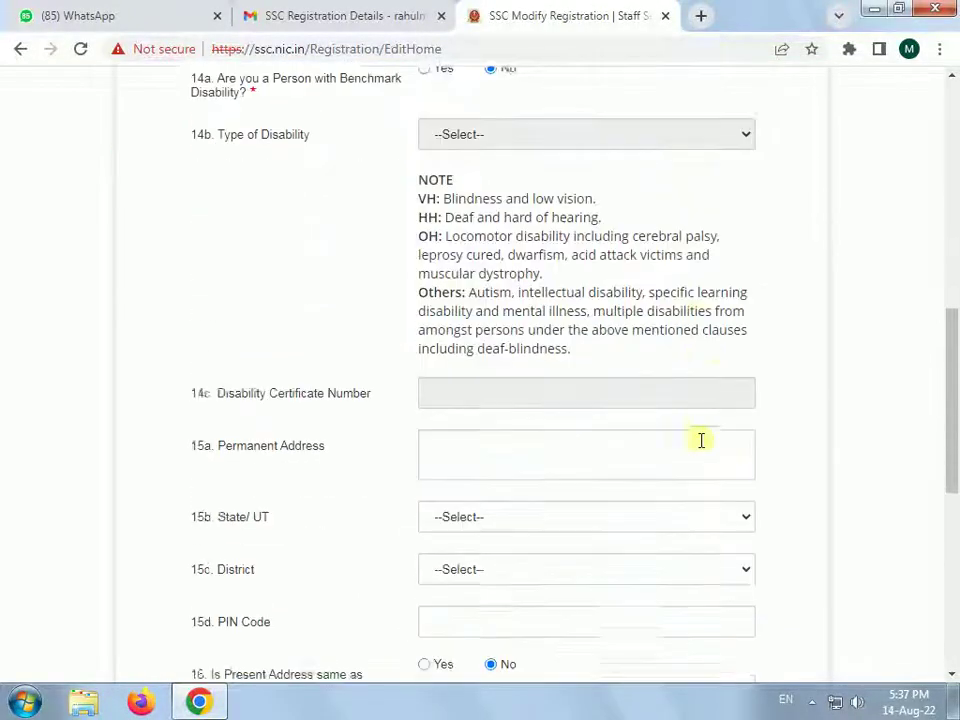
# - Correct the permanent address text and select state Delhi and district North West Delhi
pyautogui.click(533, 342)
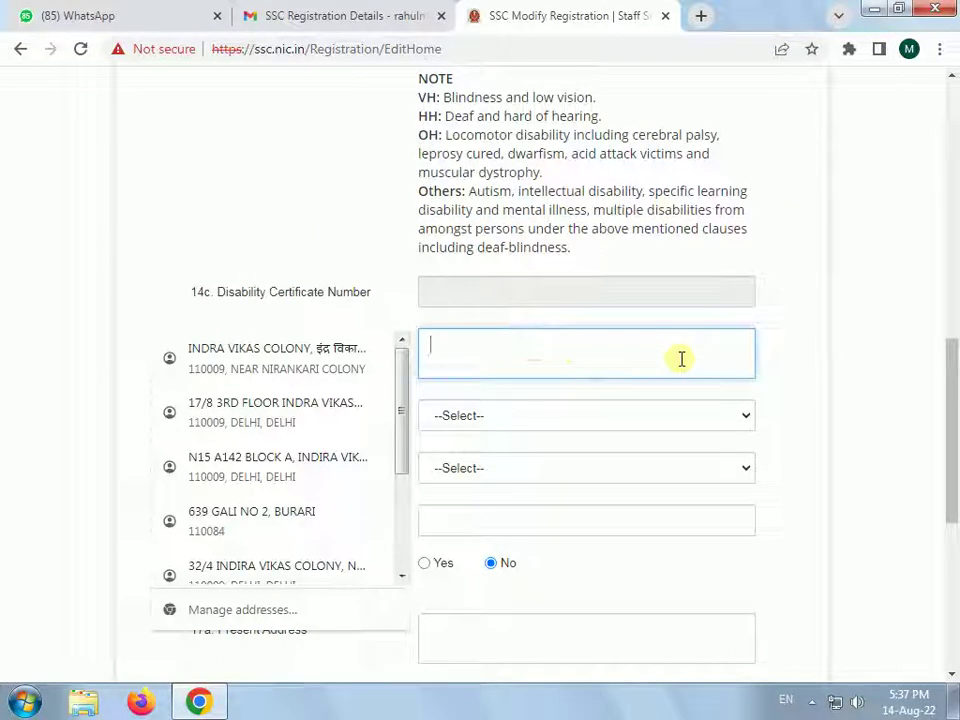
pyautogui.press('BackSpace')
pyautogui.press('BackSpace')
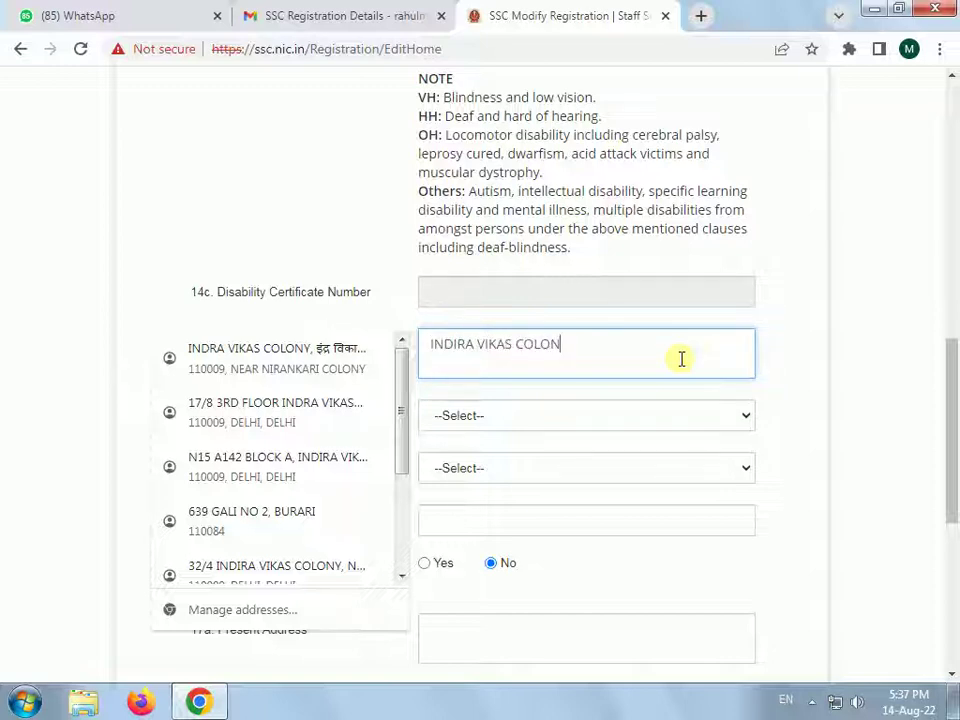
pyautogui.write('Y')
pyautogui.click(525, 426)
pyautogui.write('del')
pyautogui.press('Return')
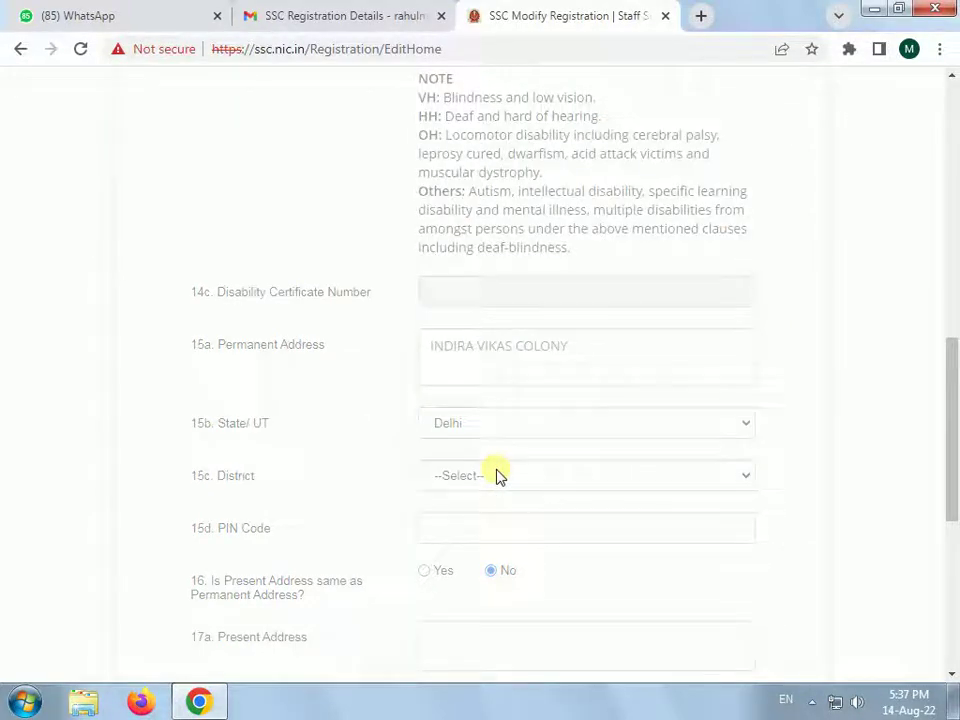
pyautogui.click(500, 477)
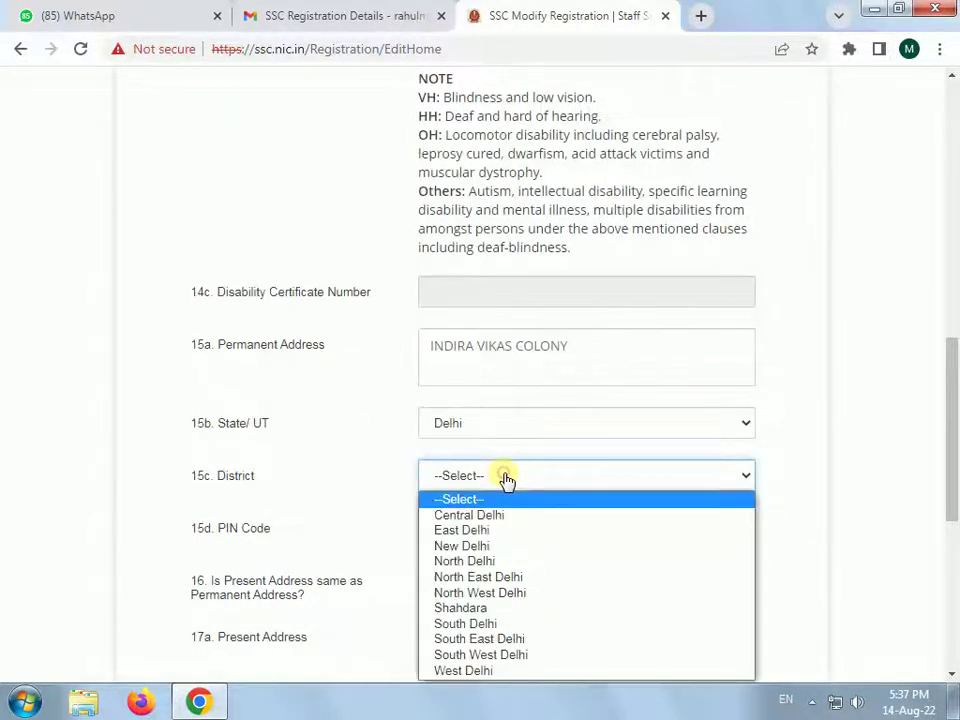
pyautogui.click(517, 593)
# - Enter the permanent address PIN code and set the present address same as permanent
pyautogui.scroll(-2, 420, 497)
pyautogui.click(481, 340)
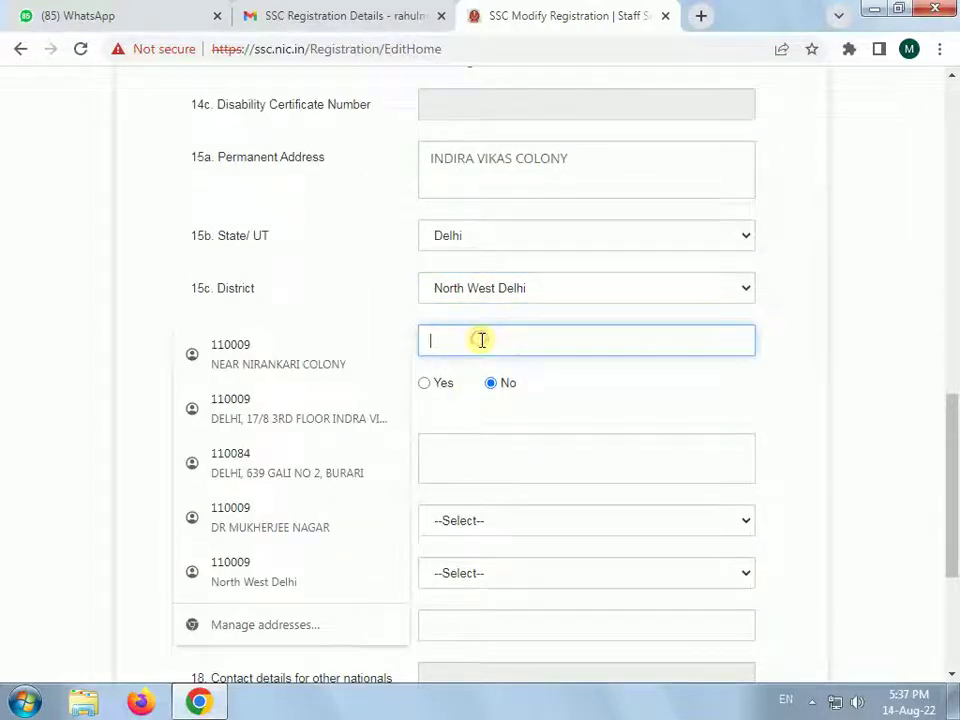
pyautogui.write('110009')
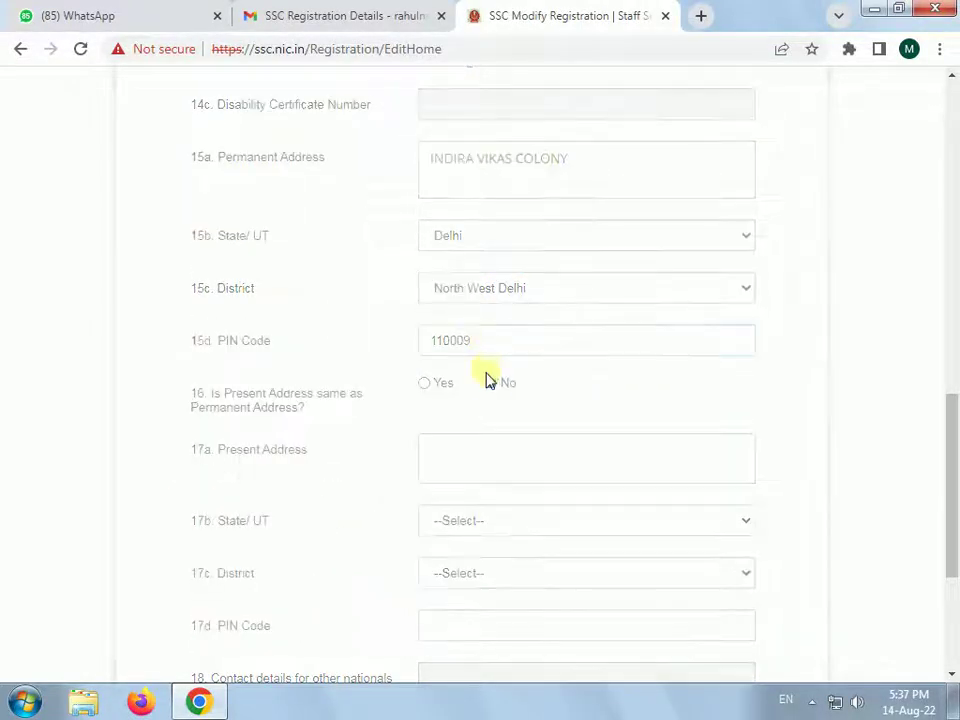
pyautogui.click(490, 382)
pyautogui.click(490, 446)
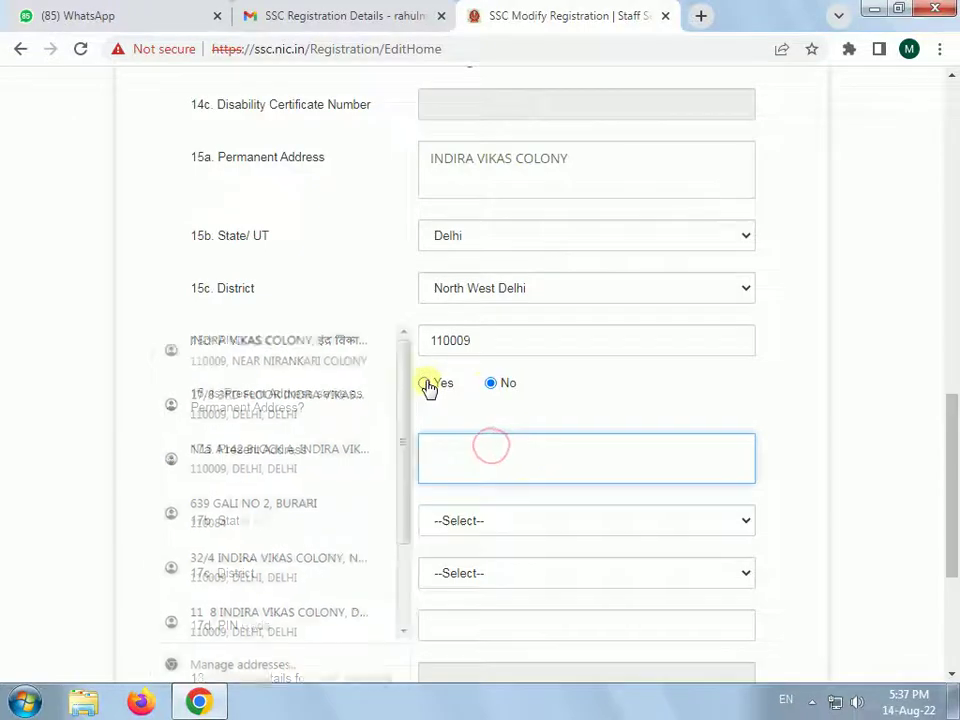
pyautogui.click(428, 386)
pyautogui.scroll(-3, 613, 388)
# - Save the contact details, tick I Agree on the declaration, and Final Submit
pyautogui.click(516, 478)
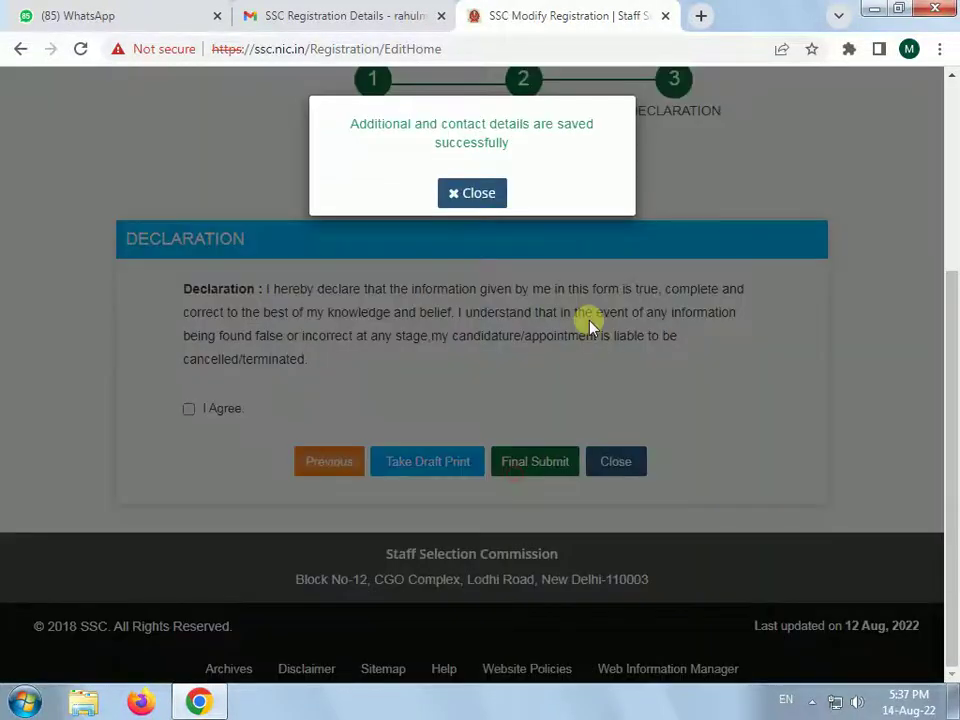
pyautogui.click(473, 193)
pyautogui.click(188, 408)
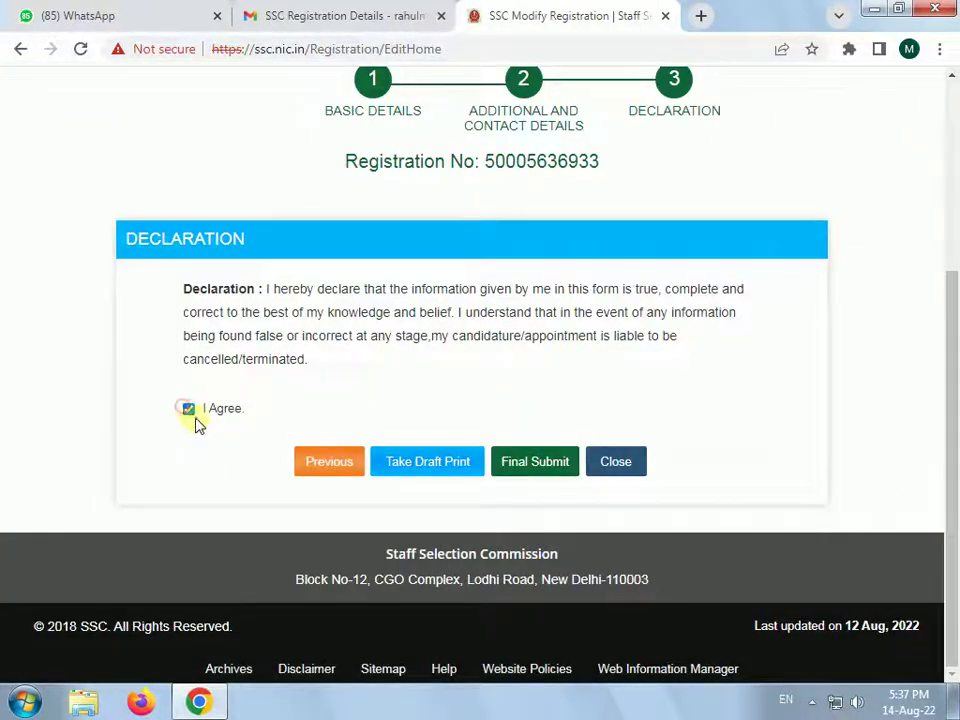
pyautogui.click(544, 461)
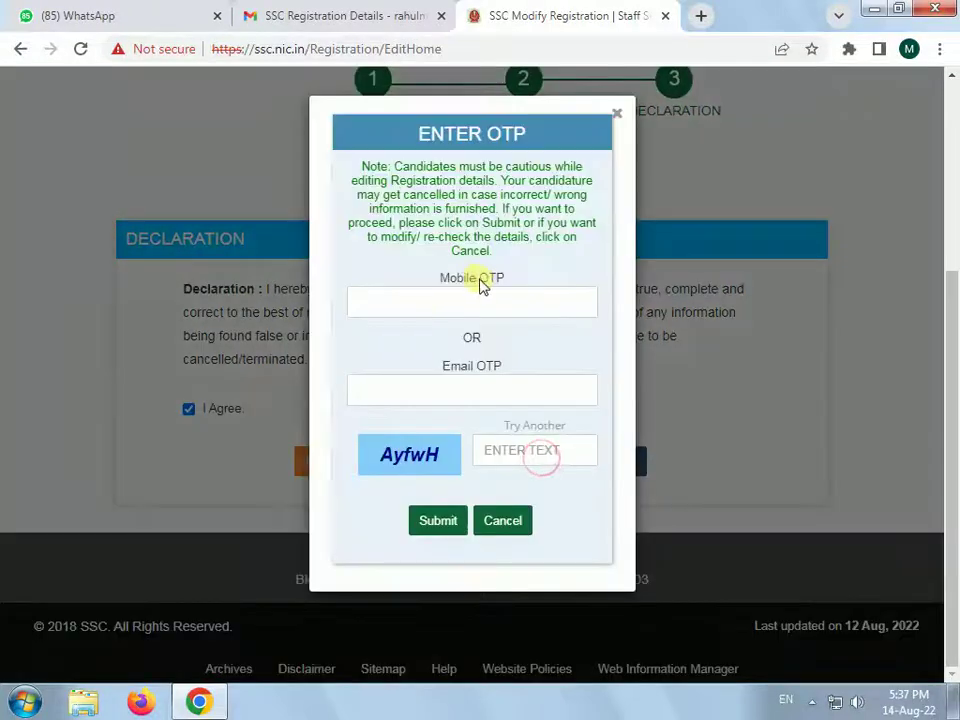